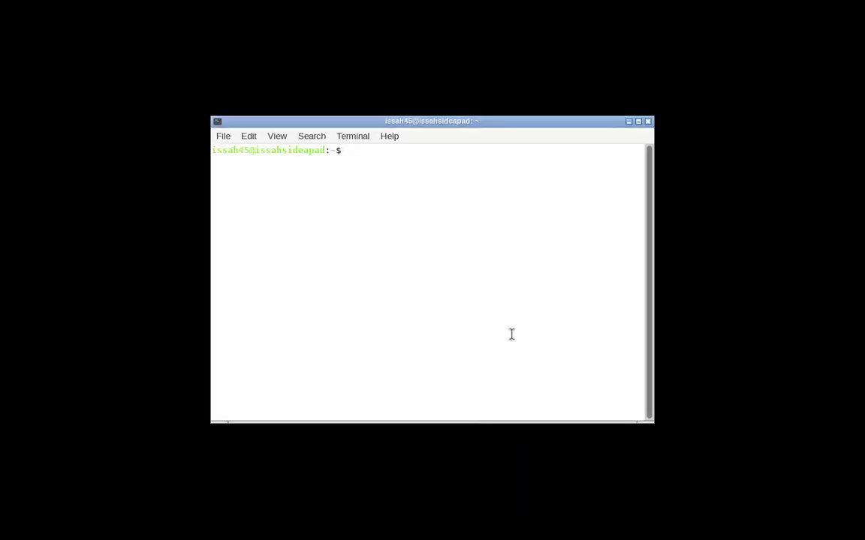
Draft sudo apt install plank, then replace it with plank and run it to start the dock.
text(sudo a)
text(p)
key(BackSpace)
key(BackSpace)
text(ptt install plank)
key(Left)
key(Left)
key(Left)
key(Left)
key(Left)
key(Left)
key(Left)
key(Left)
key(Left)
key(Left)
key(Left)
key(Left)
key(Left)
key(Left)
key(BackSpace)
key(Right)
key(Right)
key(Right)
key(Right)
key(Right)
key(Right)
key(Right)
key(Right)
key(Right)
key(Right)
key(Right)
key(Right)
key(Right)
key(BackSpace)
key(BackSpace)
key(BackSpace)
key(BackSpace)
key(BackSpace)
key(BackSpace)
key(BackSpace)
key(BackSpace)
key(BackSpace)
key(BackSpace)
key(BackSpace)
key(BackSpace)
key(BackSpace)
key(BackSpace)
key(BackSpace)
key(BackSpace)
key(BackSpace)
key(BackSpace)
key(BackSpace)
key(BackSpace)
text(plank)
key(Return)
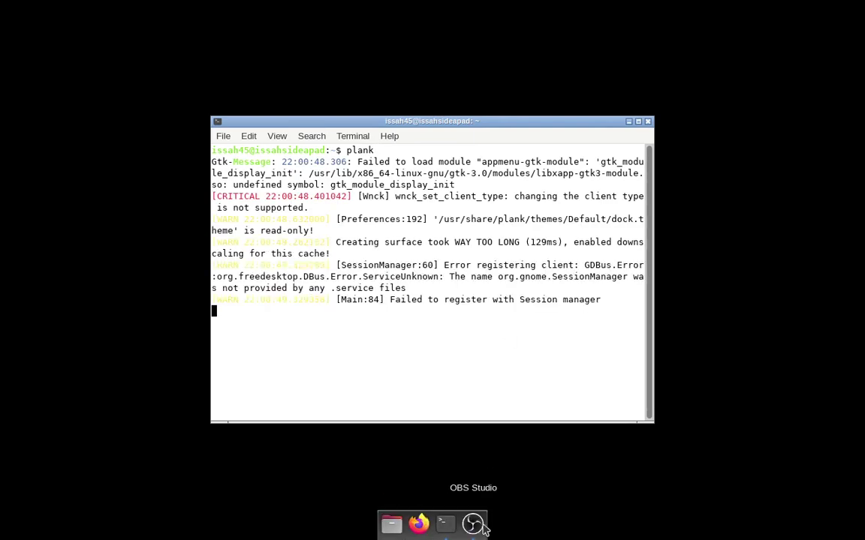
right_click(712, 412)
click(678, 432)
right_click(485, 527)
click(525, 536)
right_click(490, 528)
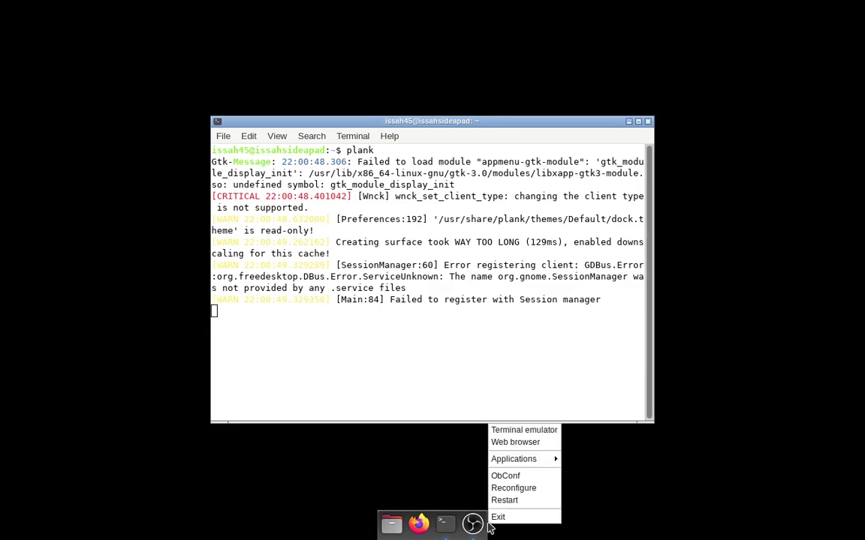
click(442, 477)
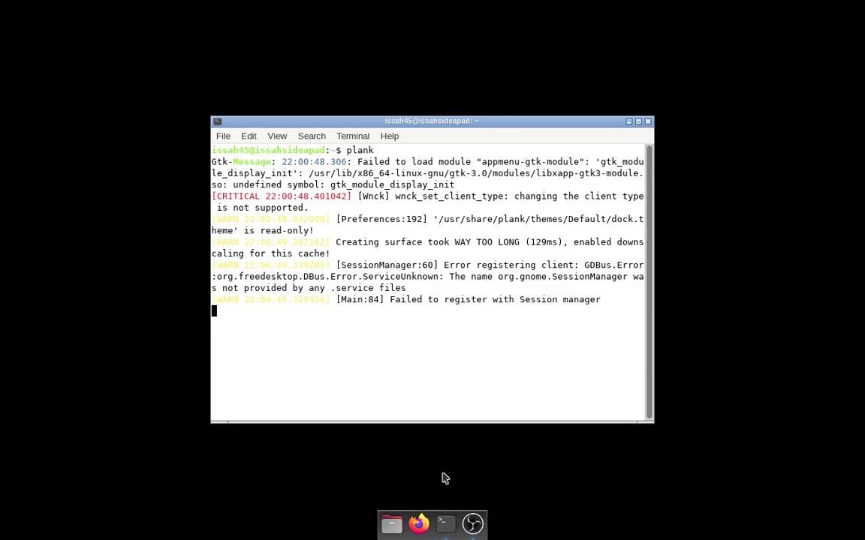
right_click(447, 528)
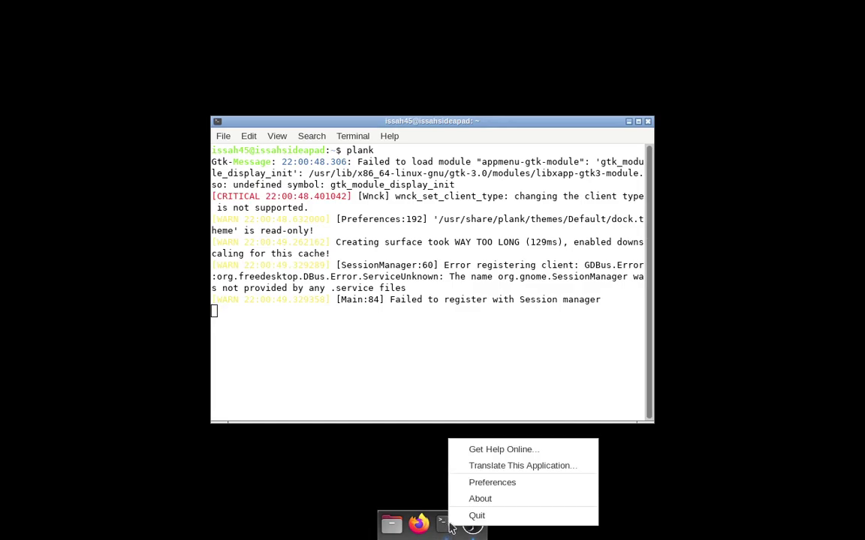
click(489, 484)
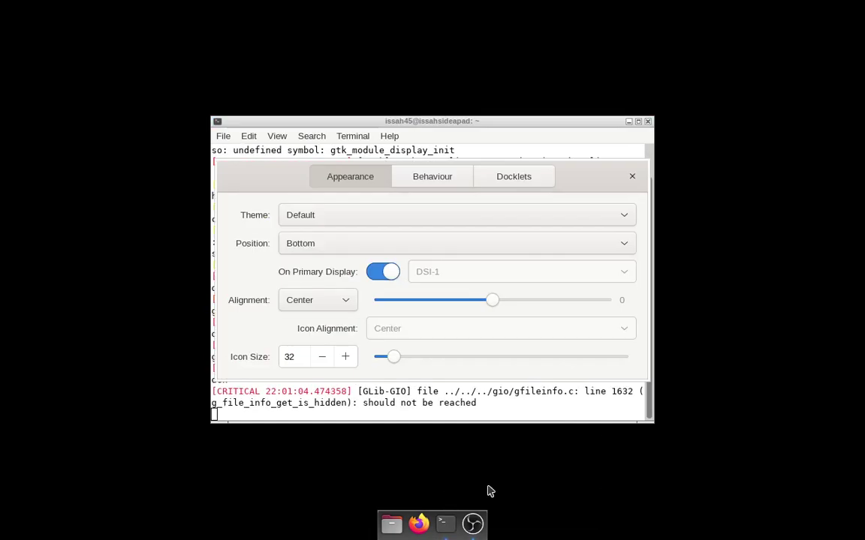
click(365, 219)
click(315, 237)
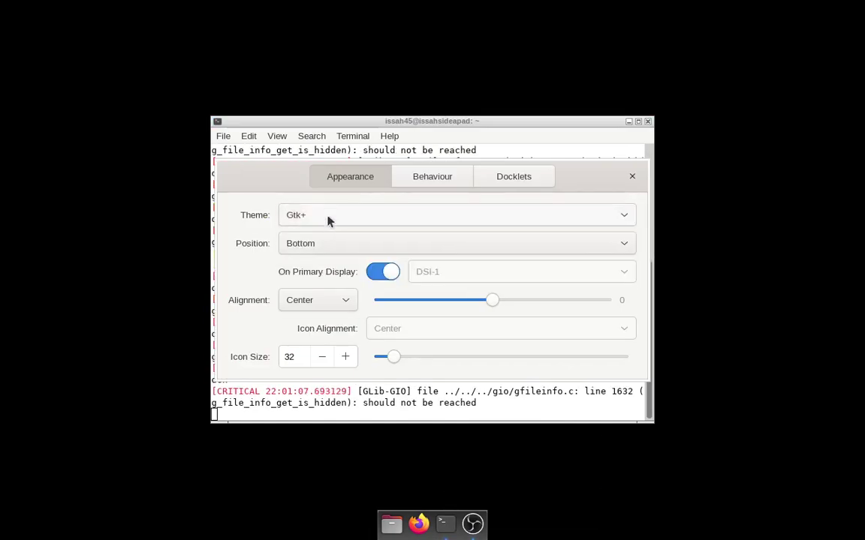
click(330, 220)
click(337, 237)
click(335, 243)
click(335, 245)
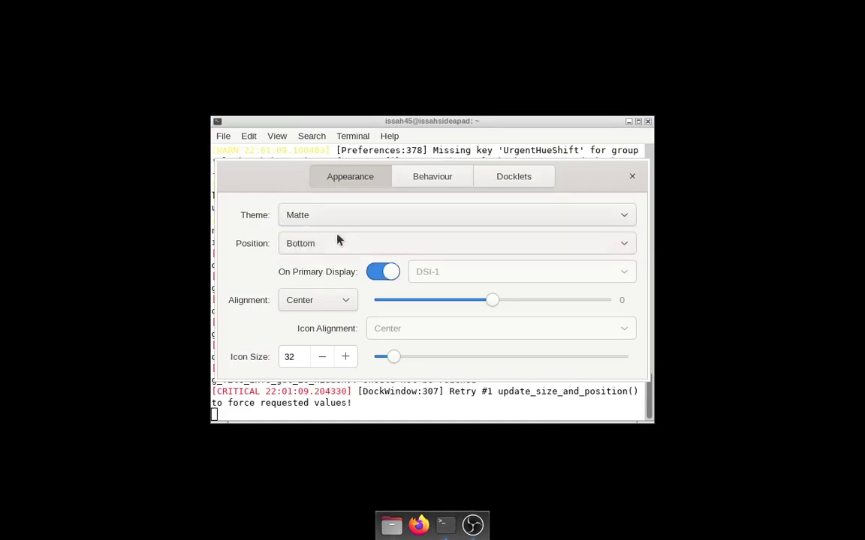
click(335, 218)
click(332, 217)
click(328, 247)
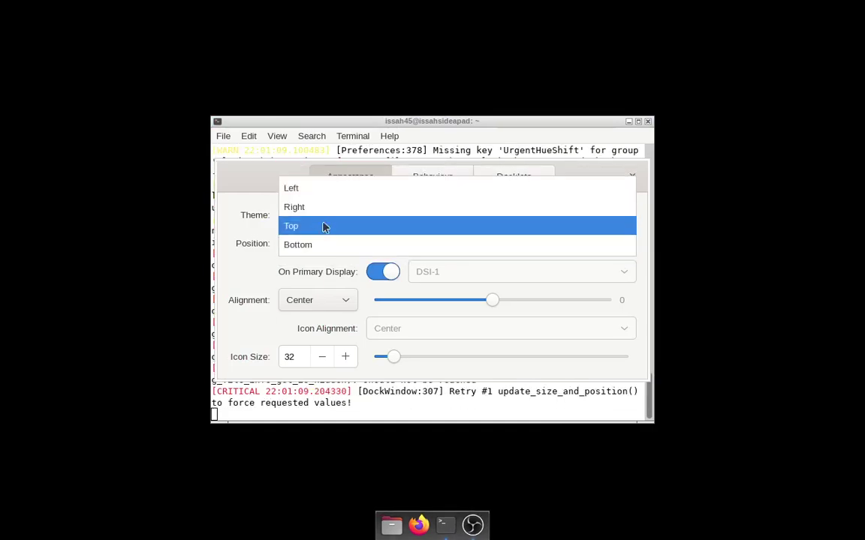
click(305, 223)
click(321, 246)
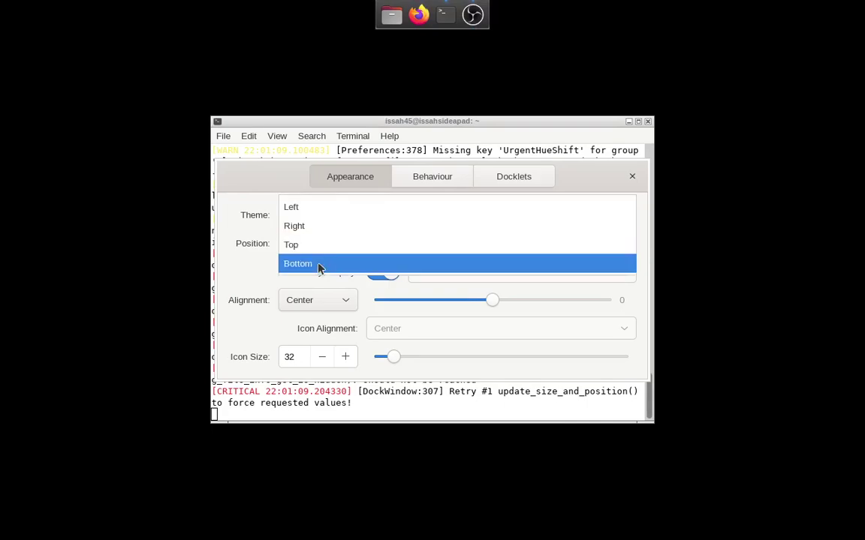
click(320, 266)
click(339, 215)
click(322, 179)
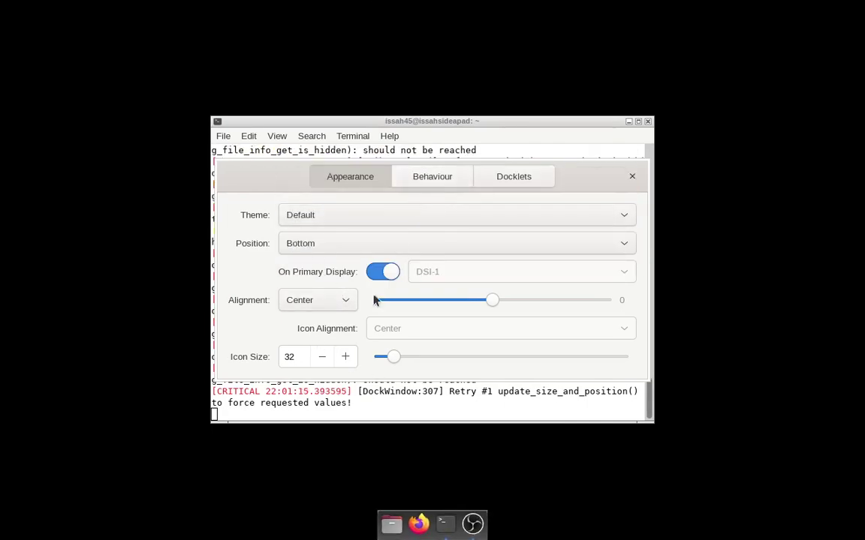
click(432, 177)
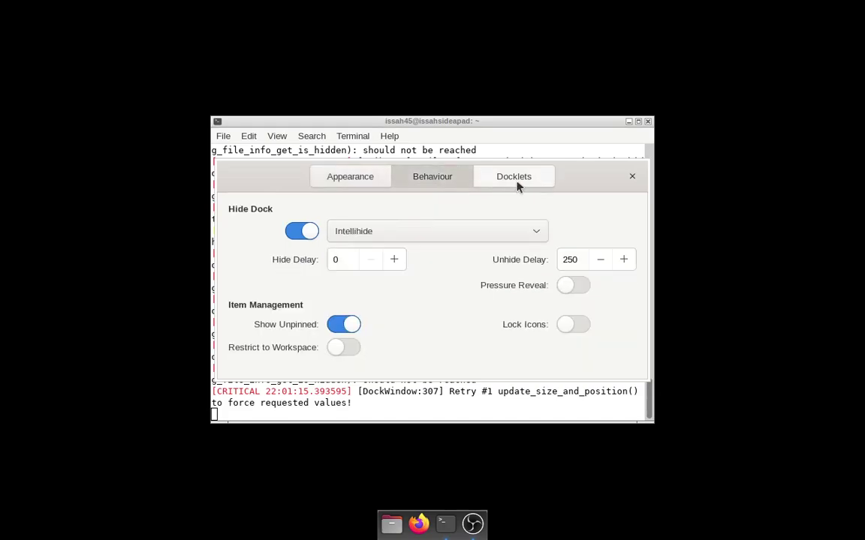
click(515, 187)
click(449, 183)
click(631, 178)
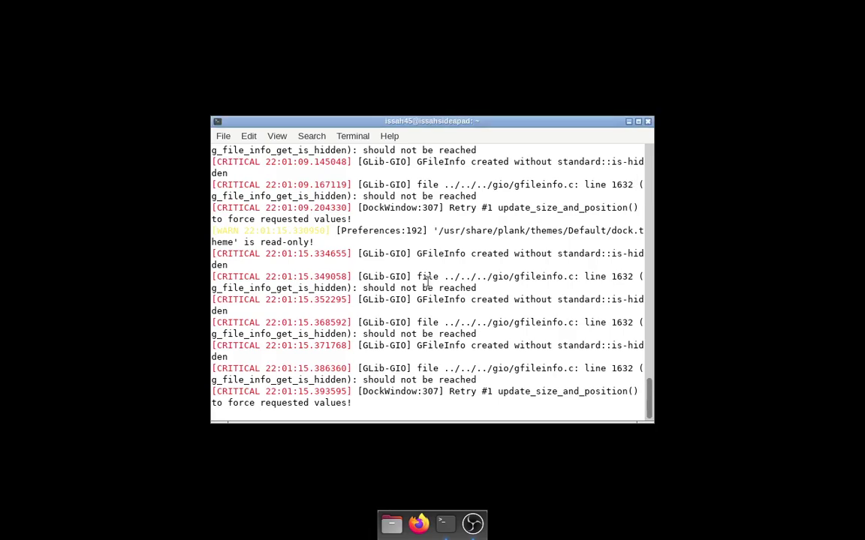
Nudge the terminal window and open a second terminal tab.
drag(477, 121, 493, 117)
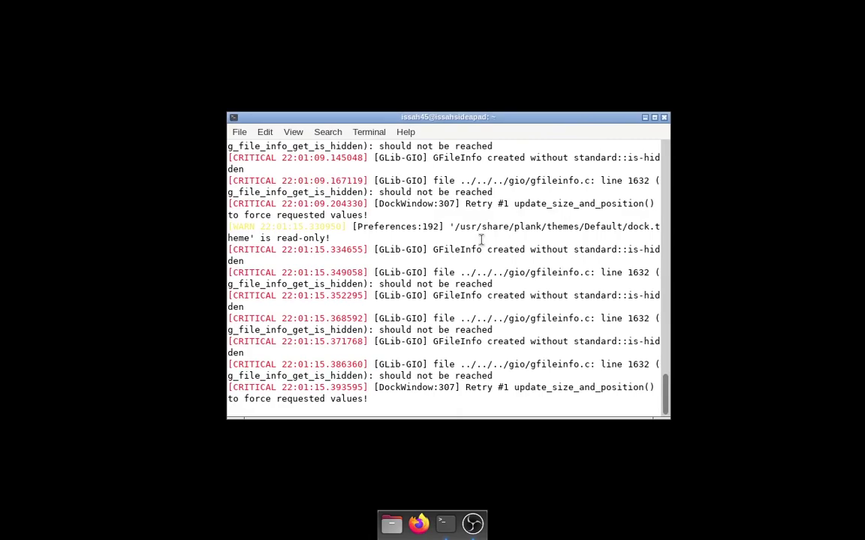
click(235, 132)
click(262, 150)
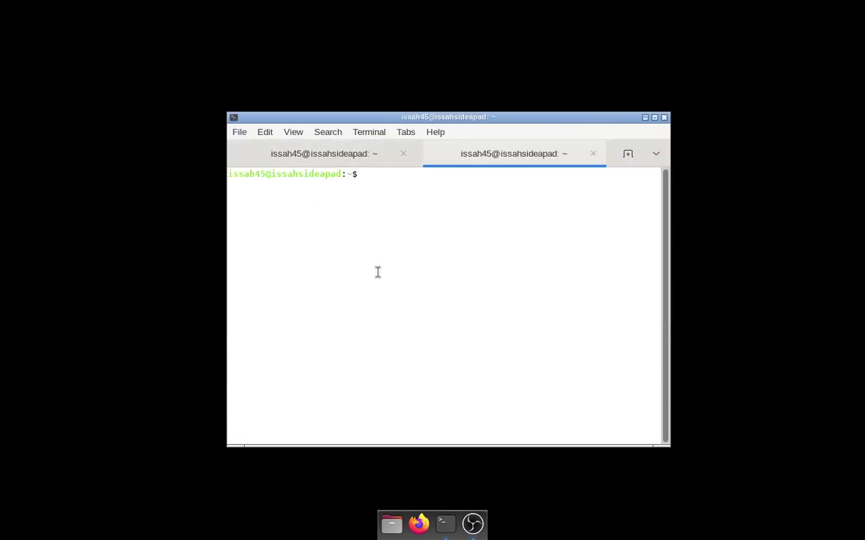
Go to ~/.config/openbox, list its empty contents, and start typing nano autostart.
text(cd .config)
key(Return)
text(cd o)
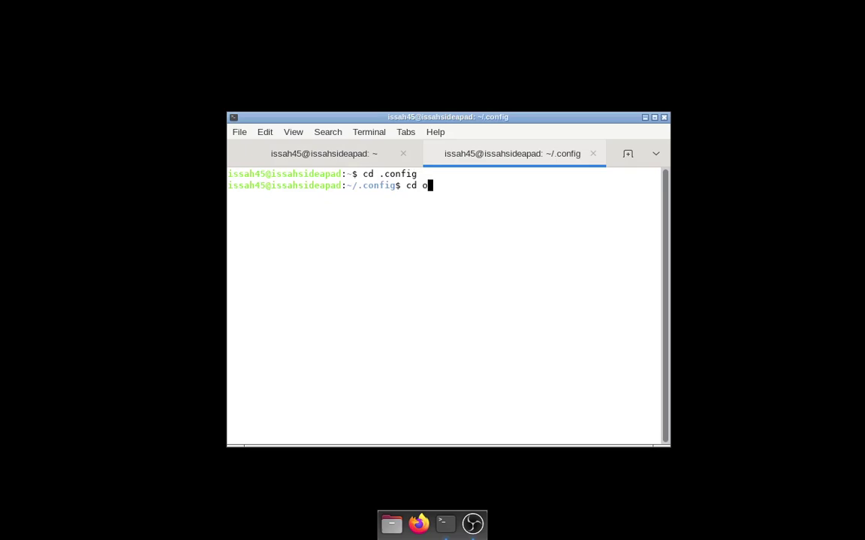
text(penbox)
key(Return)
text(ls)
key(Return)
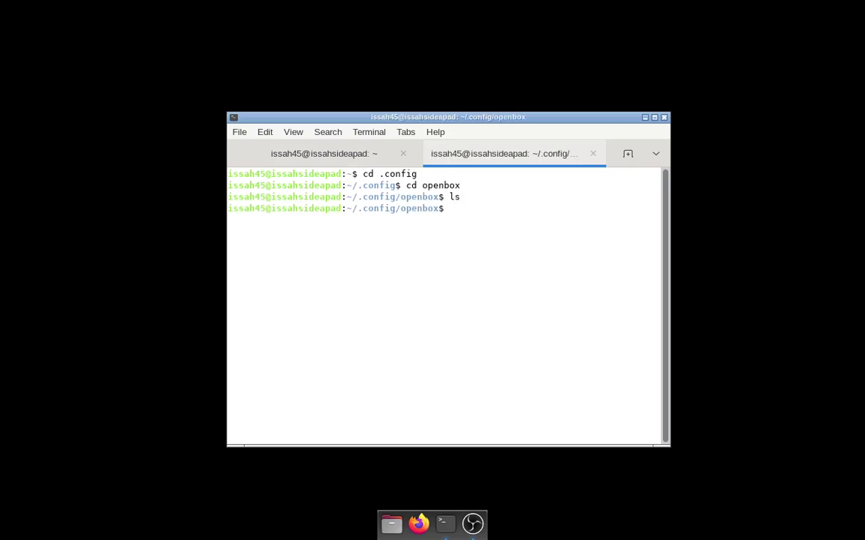
text(nano autostart')
Open autostart in nano, write the line plank, and save it.
key(BackSpace)
key(Return)
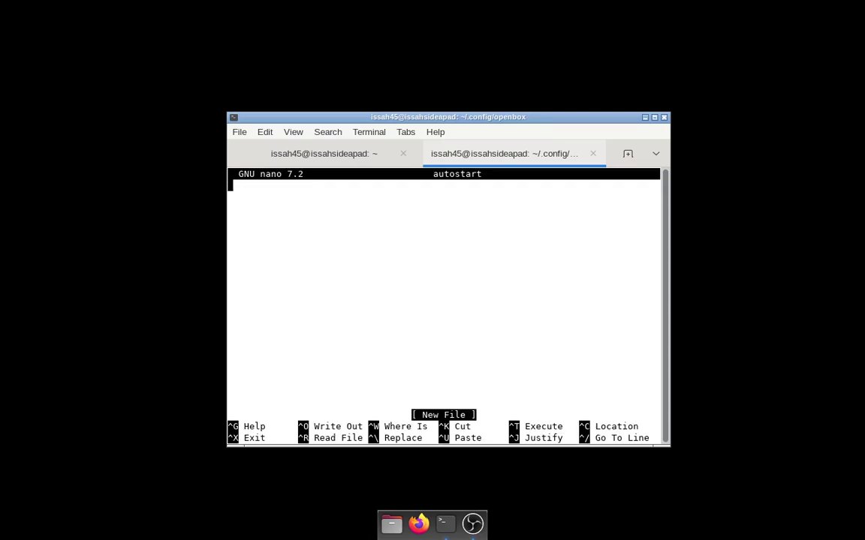
text(plank)
key(ctrl+o)
key(Return)
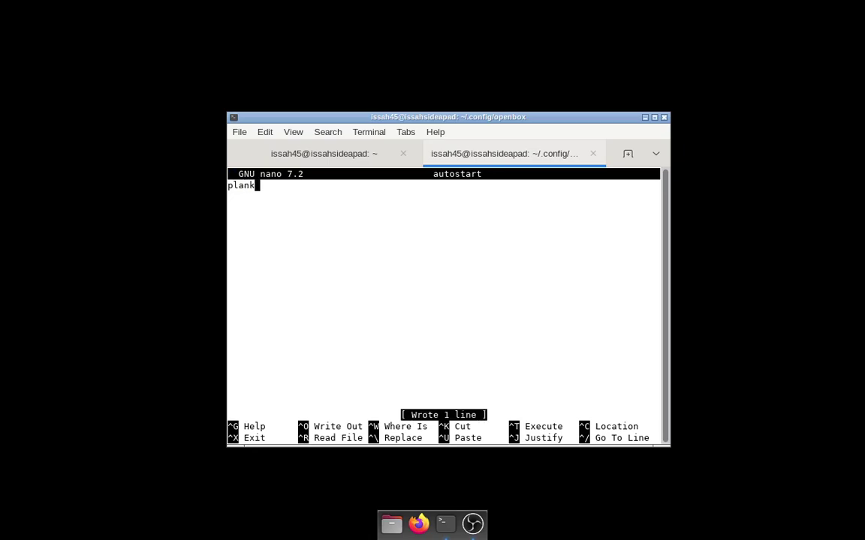
Stop the running plank process in the first tab and restart Openbox.
right_click(183, 271)
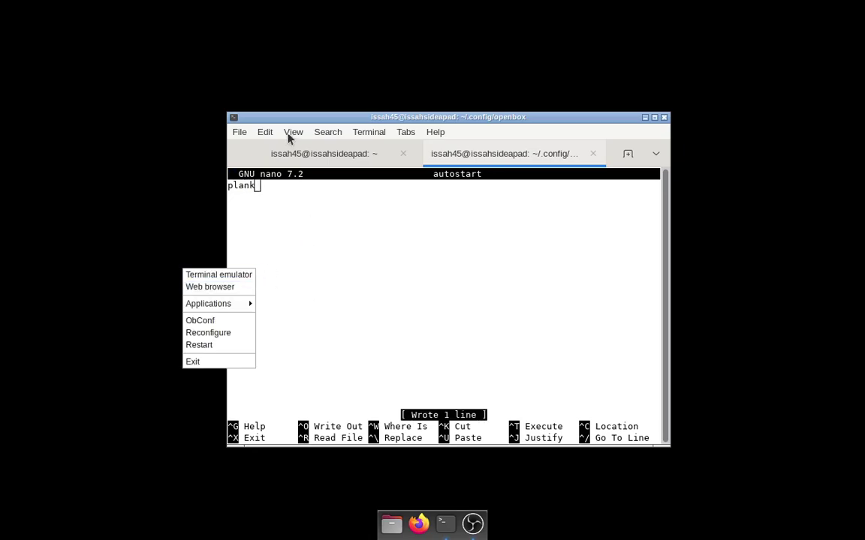
click(308, 171)
click(315, 155)
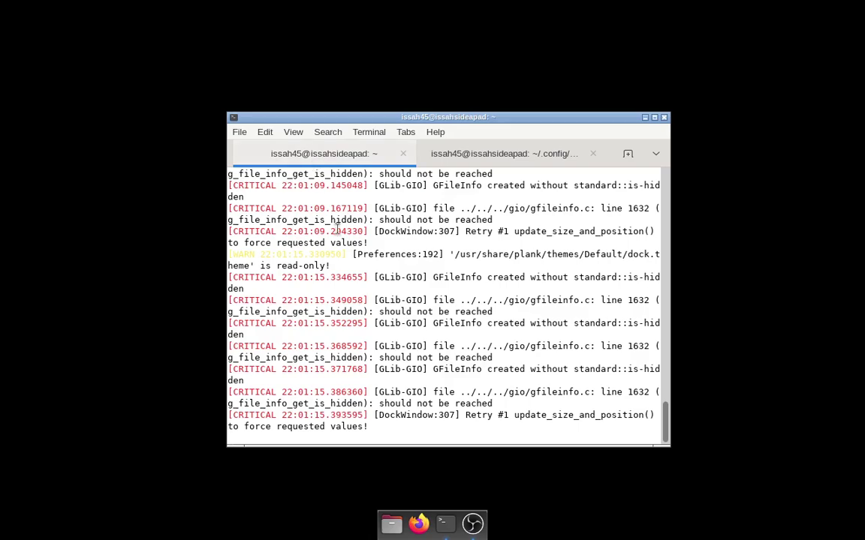
key(ctrl+c)
right_click(102, 216)
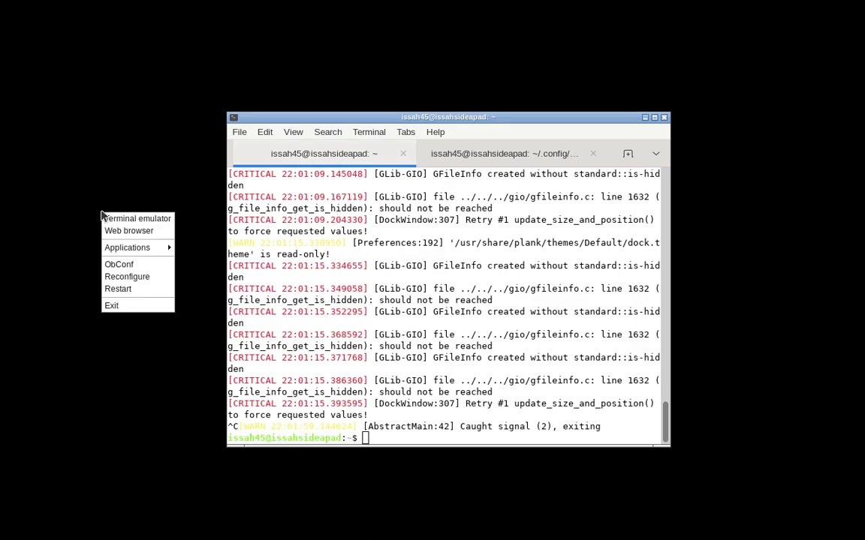
click(147, 290)
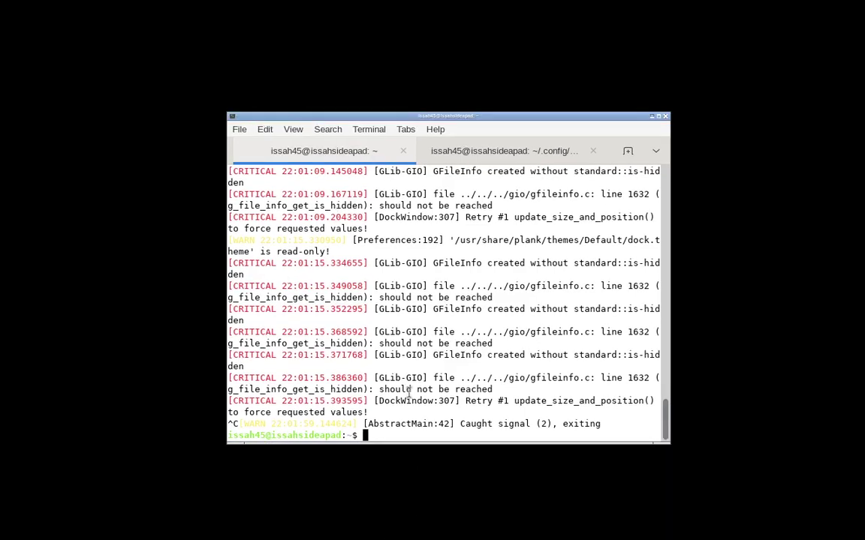
Switch between OBS and the terminal and dismiss the desktop menu without changes.
key(alt+Tab)
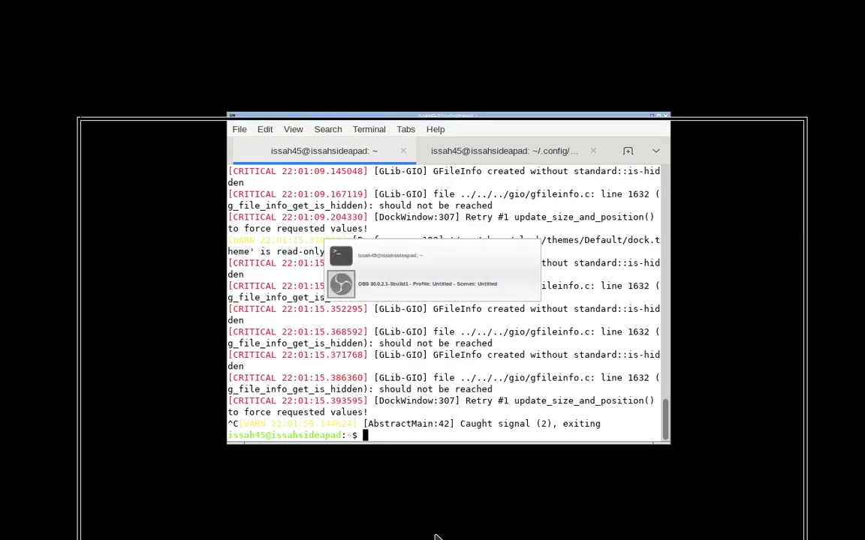
key(alt+Tab)
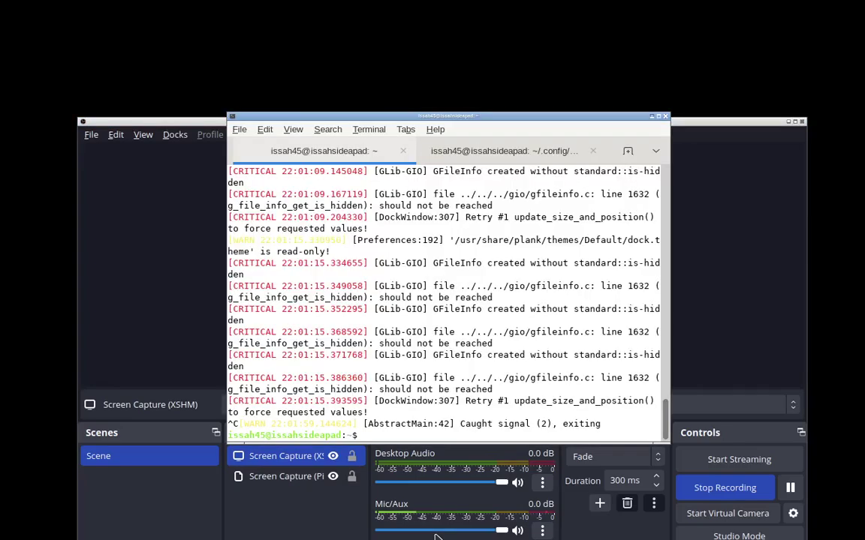
right_click(460, 107)
click(436, 136)
right_click(585, 4)
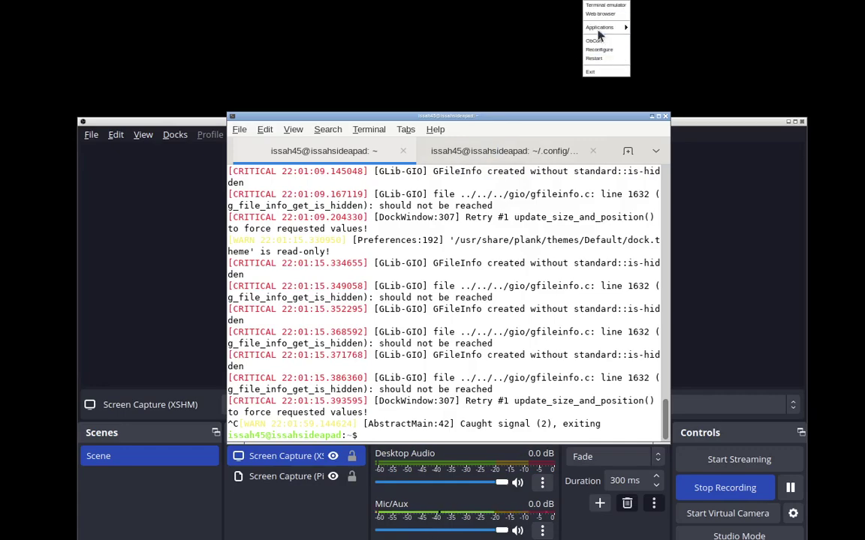
key(Escape)
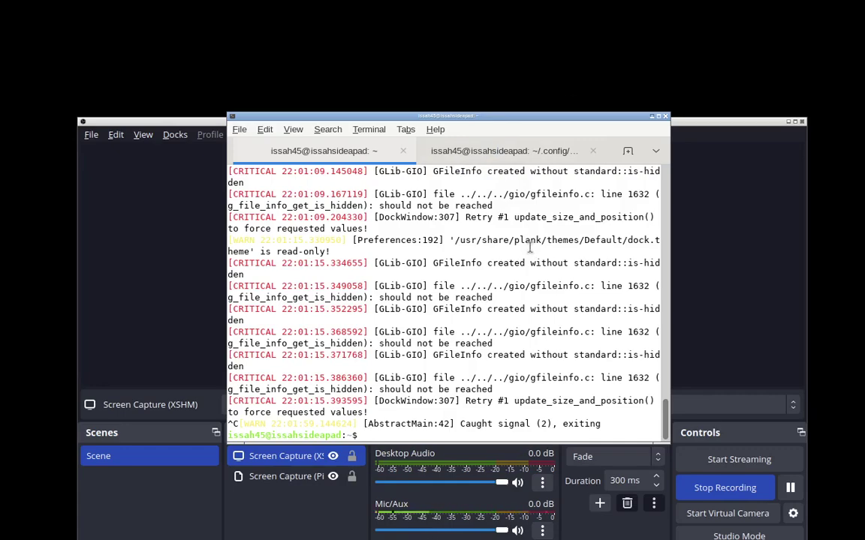
text(pla)
key(BackSpace)
key(BackSpace)
key(BackSpace)
Close the autostart editor and open a new autostart.shh file in nano.
click(529, 150)
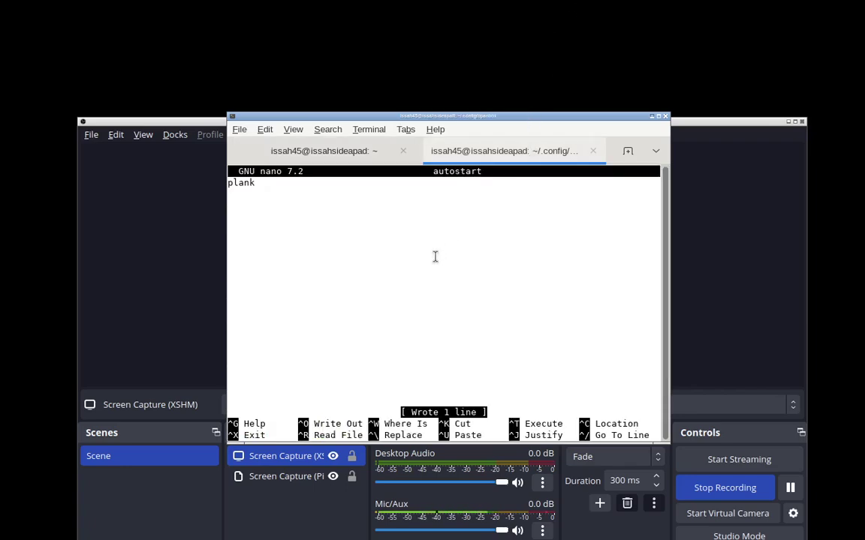
key(ctrl+x)
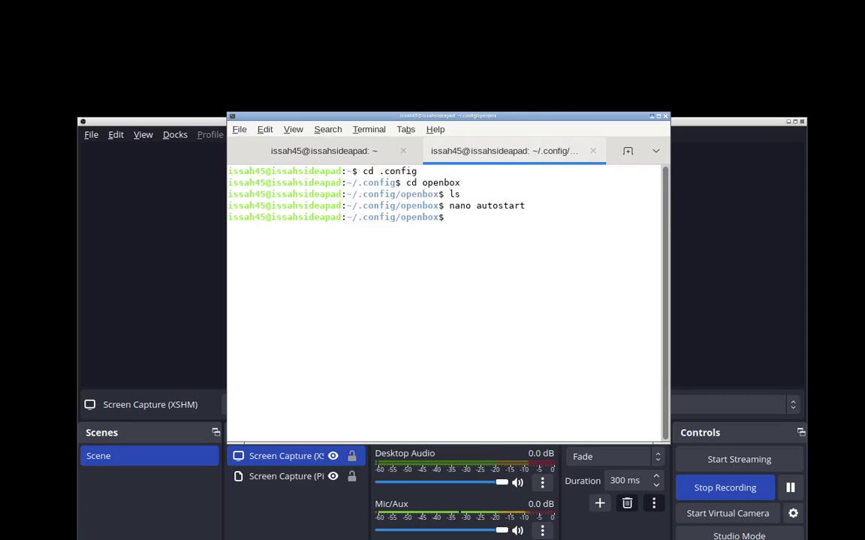
key(Up)
text(.shh)
key(Return)
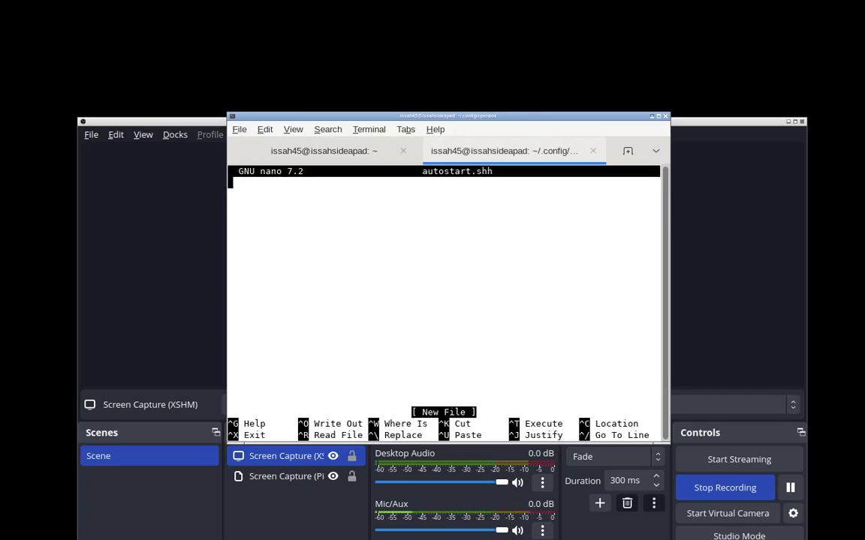
Write plank into autostart.shh, save and exit, then reconfigure Openbox.
text(plank)
key(ctrl+s)
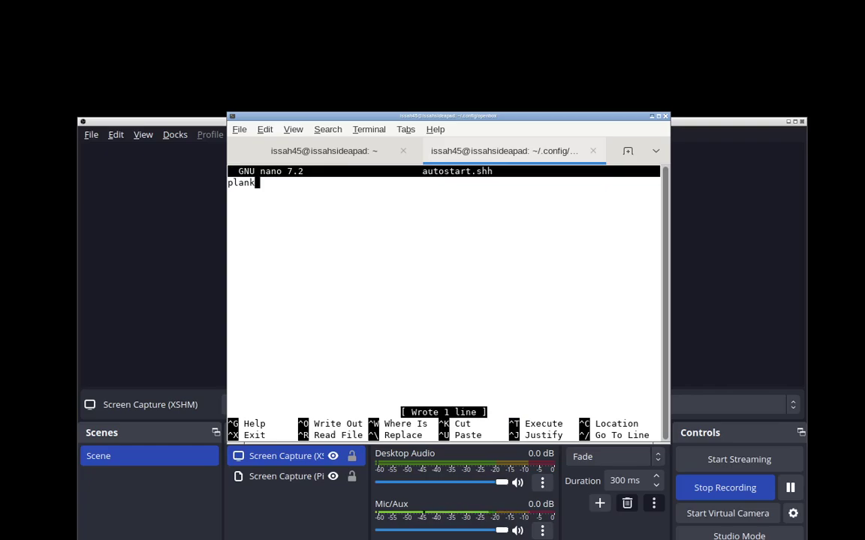
key(ctrl+x)
right_click(316, 75)
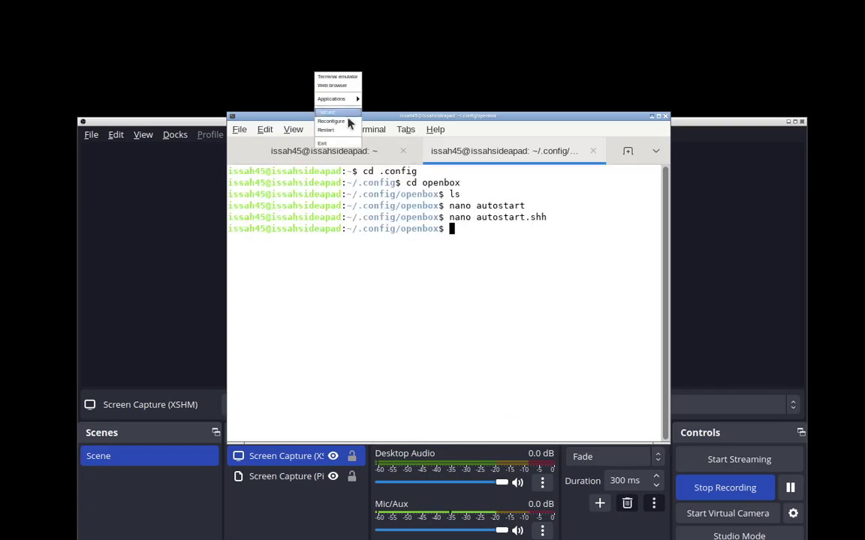
click(330, 120)
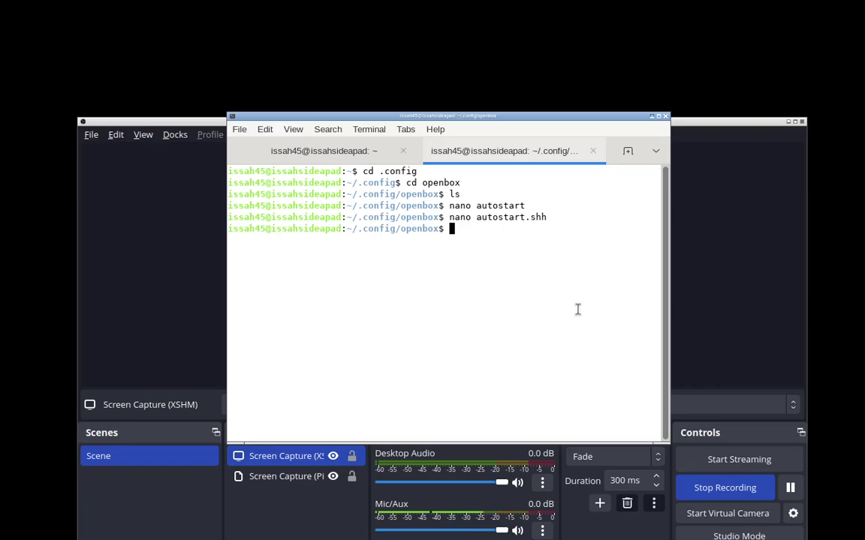
Run ./autostart twice, getting Permission denied each time.
text(./autostart)
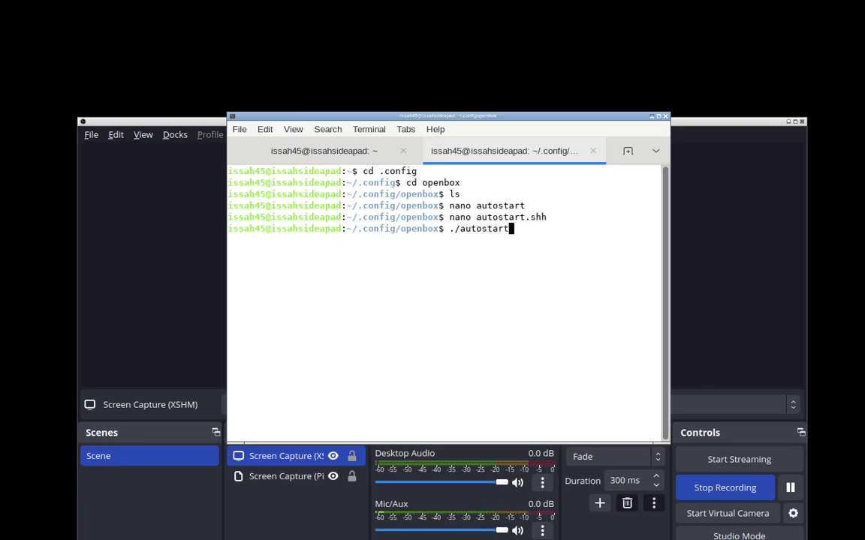
key(Return)
key(Up)
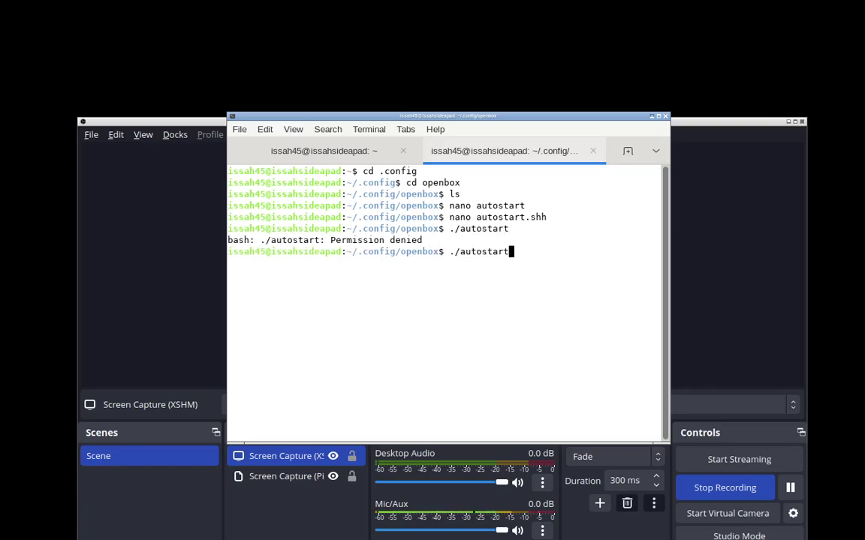
key(Left)
key(Left)
key(Left)
key(Left)
key(Left)
key(Left)
key(Left)
key(Left)
key(Left)
key(Right)
key(Right)
key(Right)
key(Right)
key(Right)
key(Right)
key(Right)
key(Right)
key(Right)
key(Return)
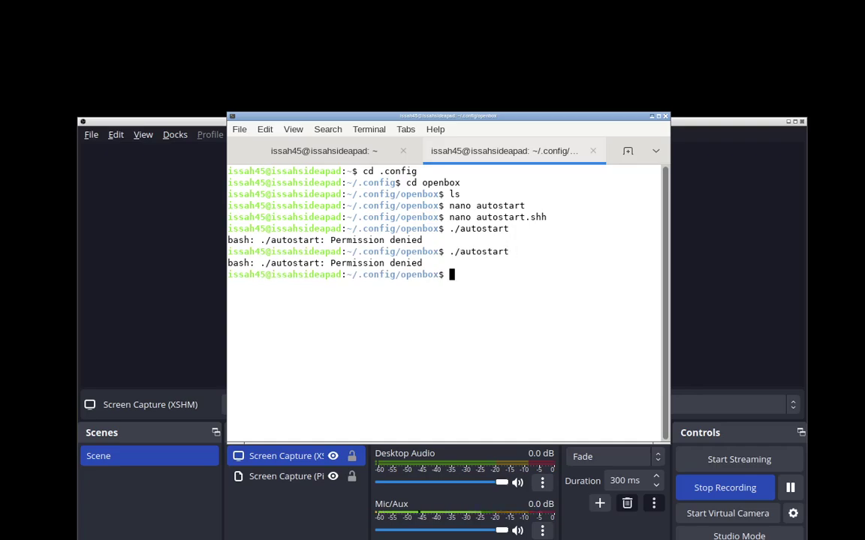
Run chmod -x autostart, recall the autostart command, and bring OBS to the front.
text(chmod -x autostart)
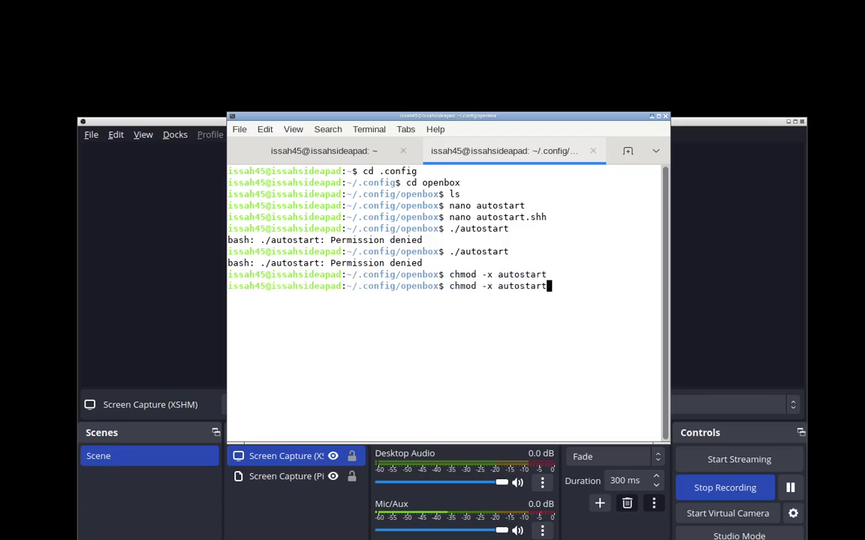
key(Return)
key(Up)
key(Up)
key(Return)
key(Up)
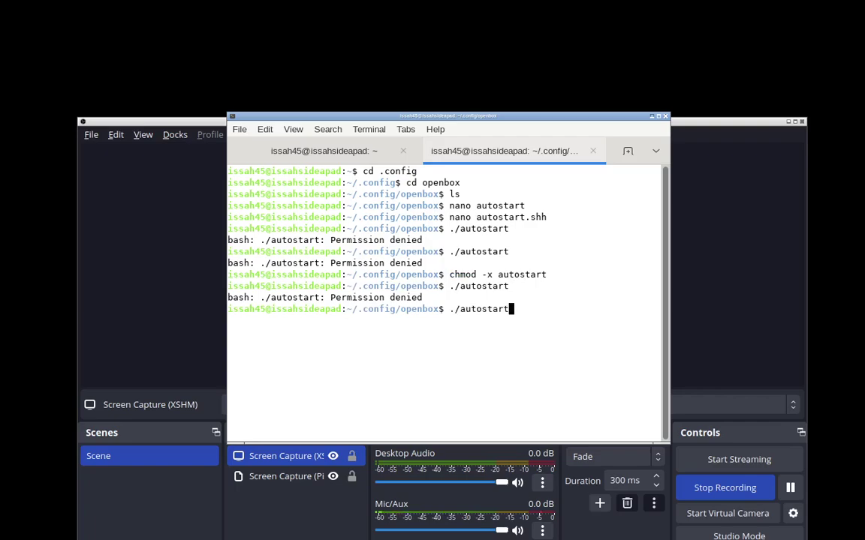
key(Up)
key(Down)
key(Left)
key(Left)
key(Left)
key(Left)
key(Left)
key(Left)
key(Left)
key(Left)
key(Left)
key(Left)
click(789, 491)
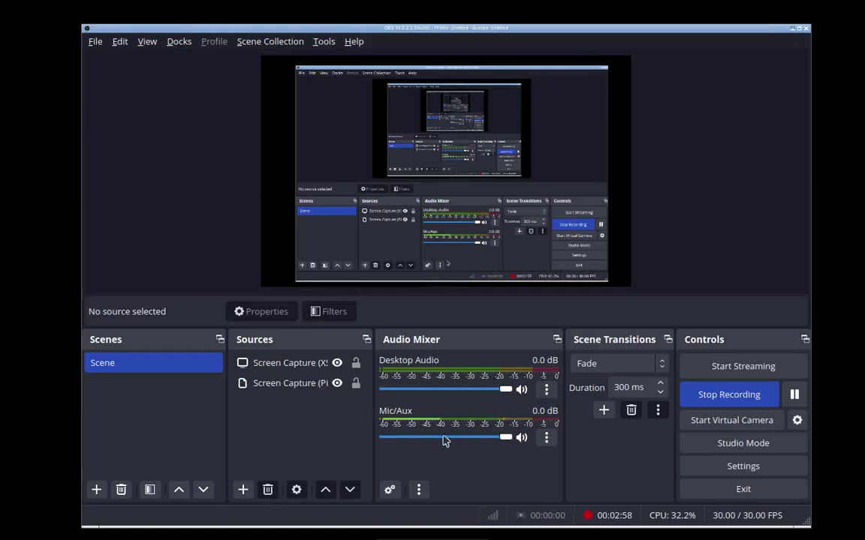
Bring the terminal forward from the Plank dock and open a new tab from its context menu.
mouse_move(411, 538)
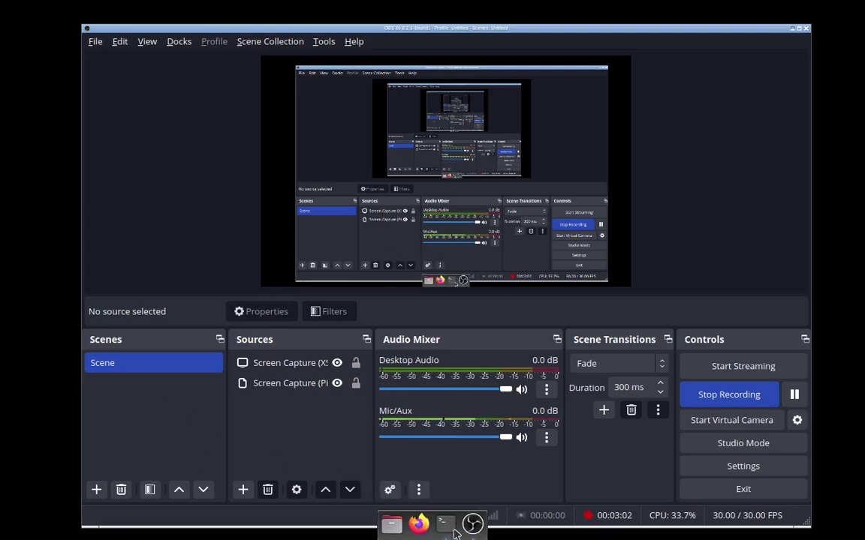
click(445, 524)
right_click(466, 417)
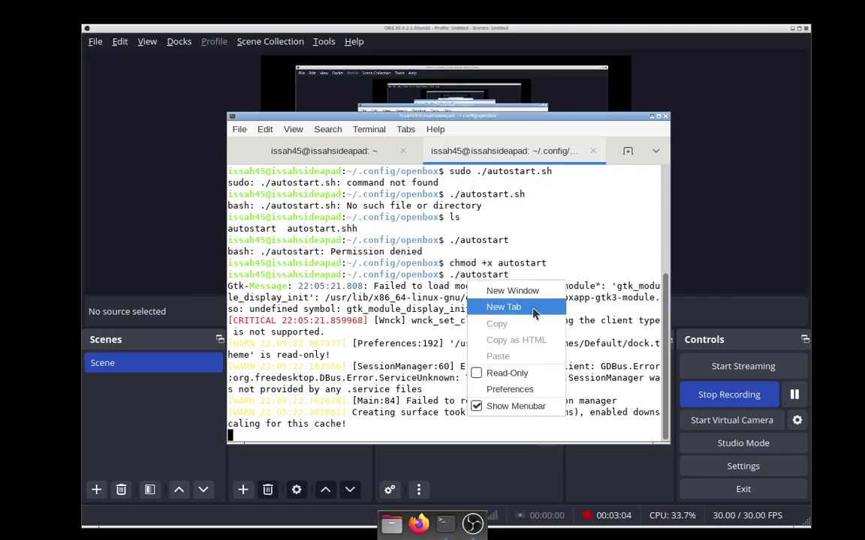
click(495, 305)
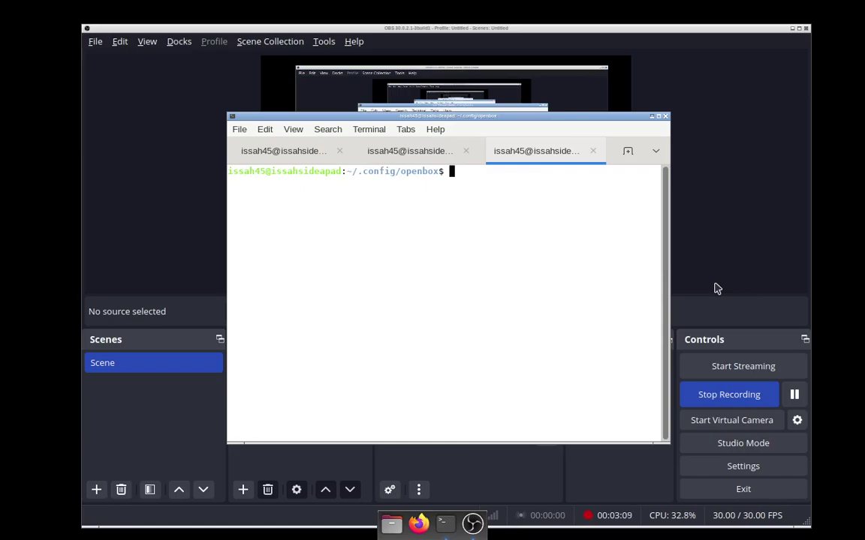
Install tint2 with sudo apt install tint2, entering the account password.
text(sudo apt tin)
key(BackSpace)
key(BackSpace)
key(BackSpace)
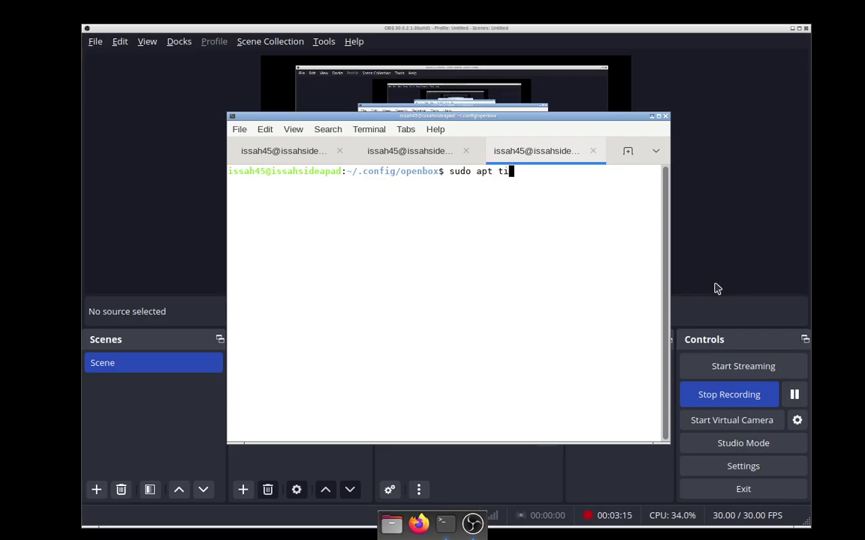
text(install tint2)
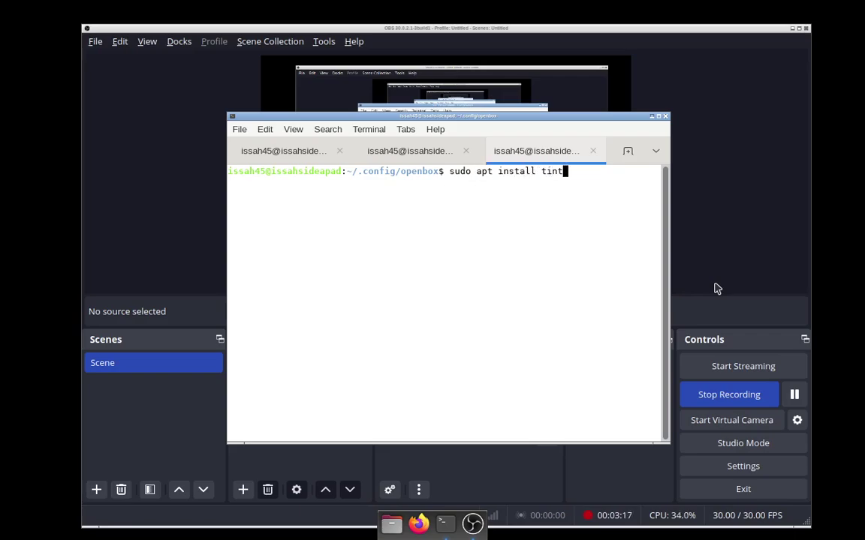
key(Return)
text(**********)
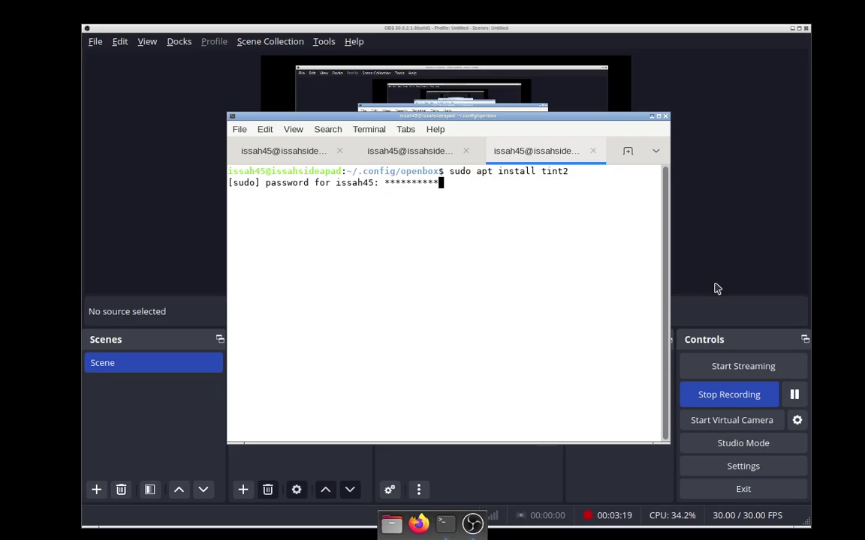
key(Return)
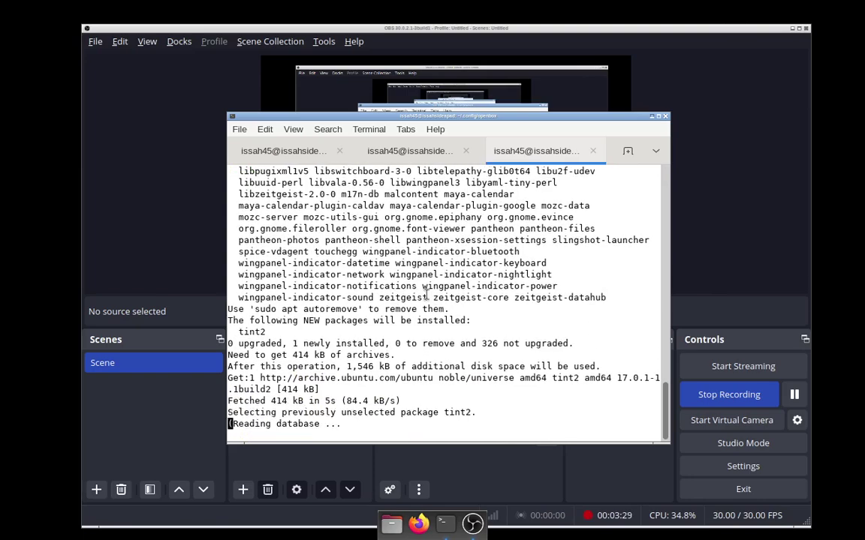
Close the first terminal tab.
click(339, 150)
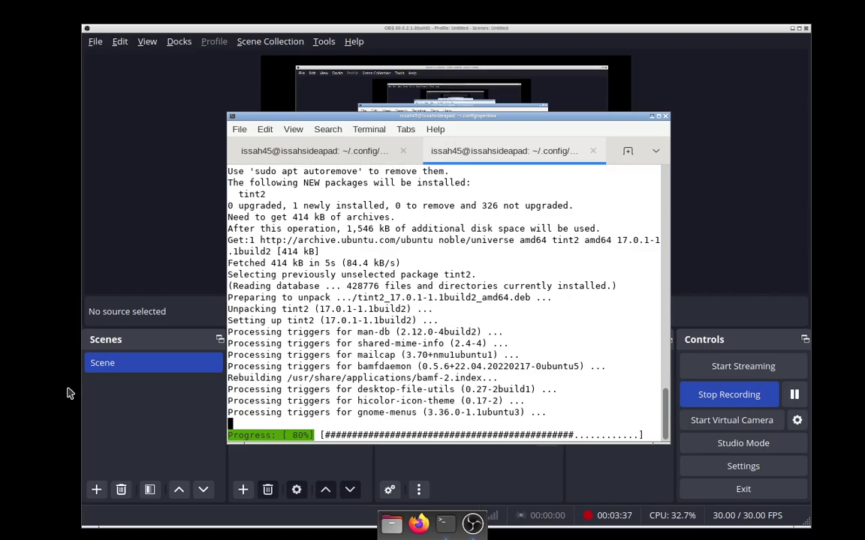
right_click(7, 388)
click(316, 325)
Reuse the install command to install nitrogen, confirming with y.
key(Up)
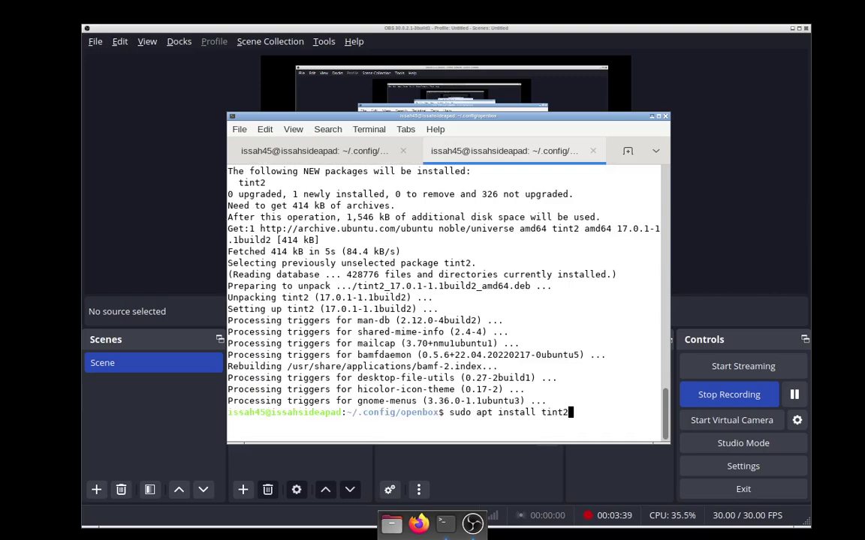
key(BackSpace)
key(BackSpace)
key(BackSpace)
text(nitrogen)
key(Return)
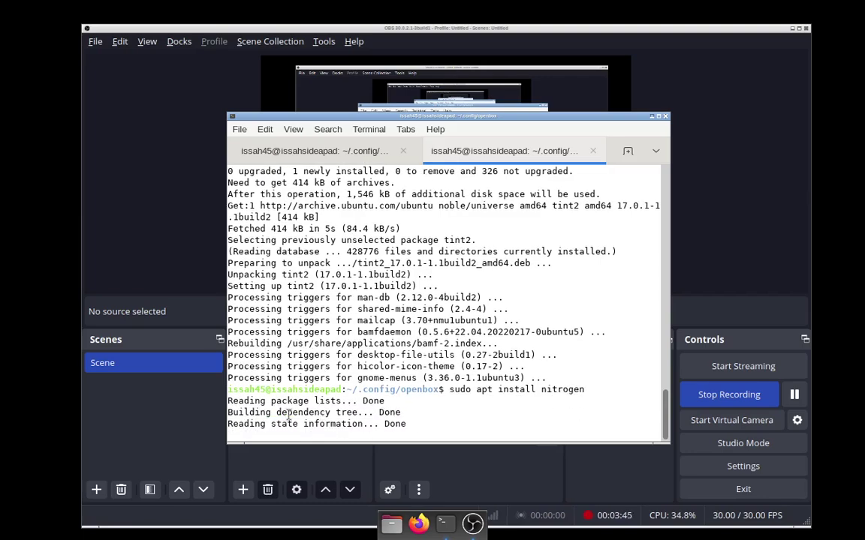
text(y)
key(Return)
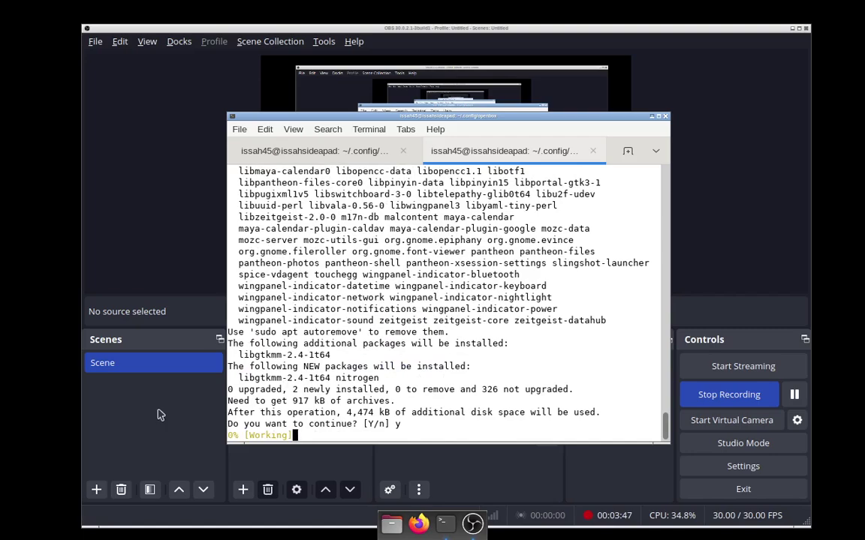
right_click(73, 376)
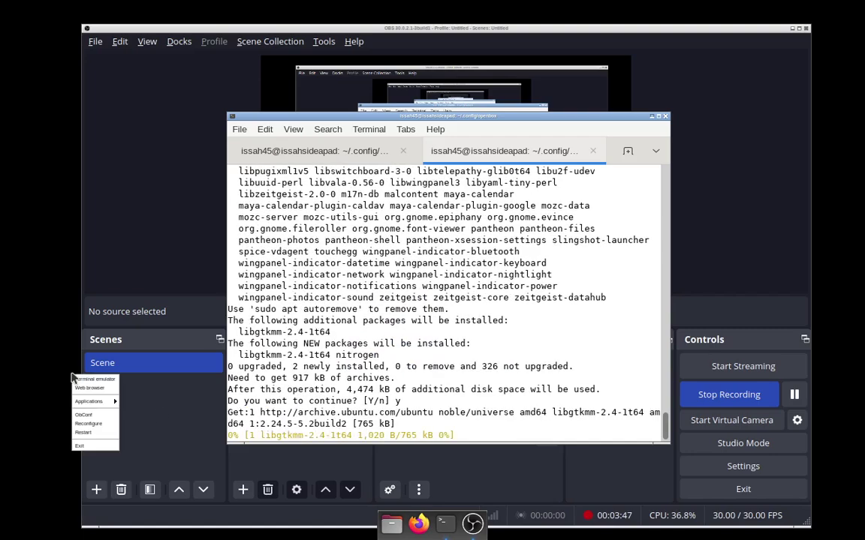
Open ObConf from the Openbox menu and preview the Breeze-ob and Clearlooks themes.
click(90, 425)
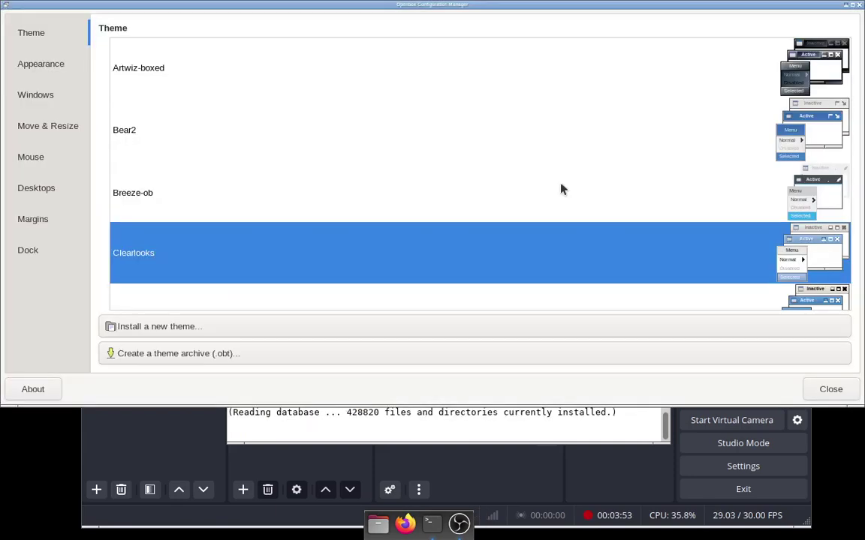
drag(498, 154, 497, 199)
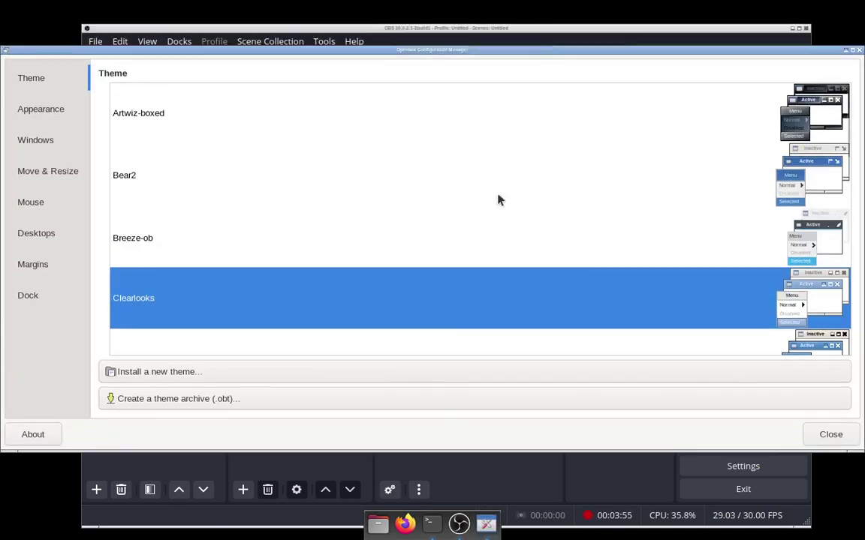
scroll(498, 196, down, 5)
click(405, 240)
click(435, 274)
Preview Nightmare, Onyx-Citrus and Onyx, then settle on the Nightmare theme.
scroll(472, 235, down, 3)
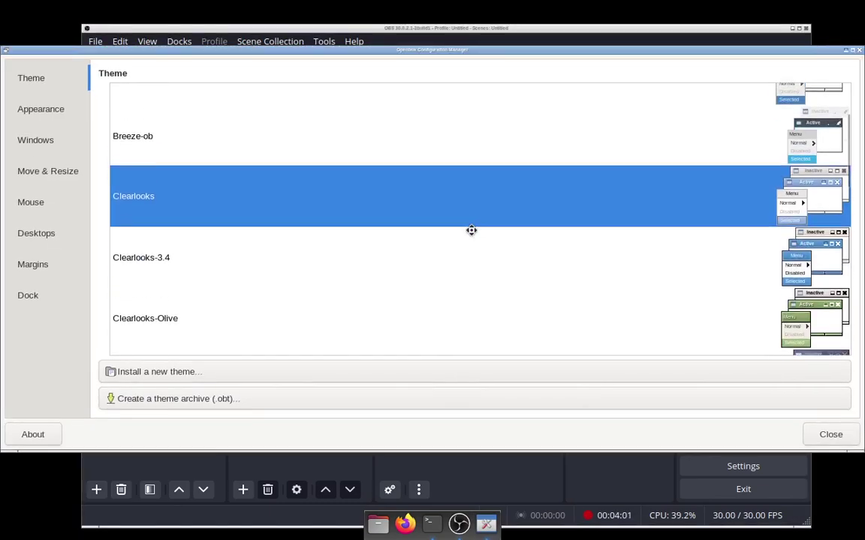
scroll(554, 265, down, 5)
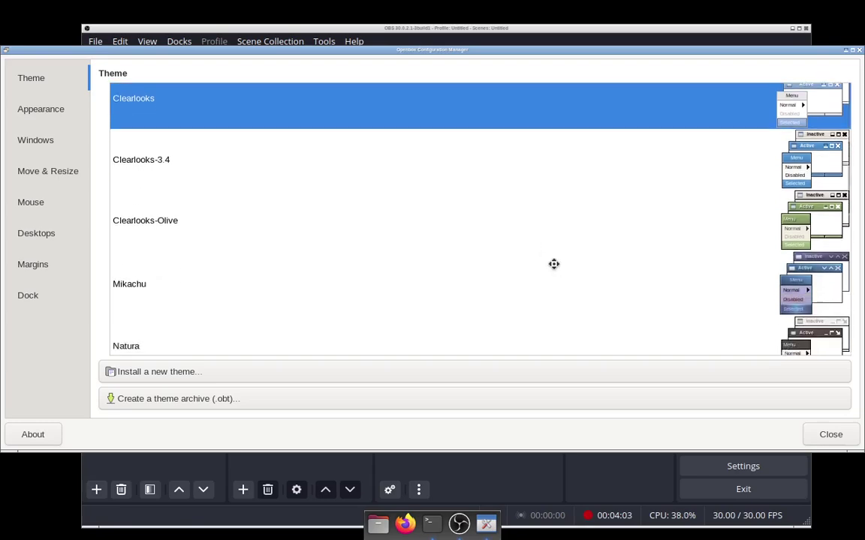
click(646, 171)
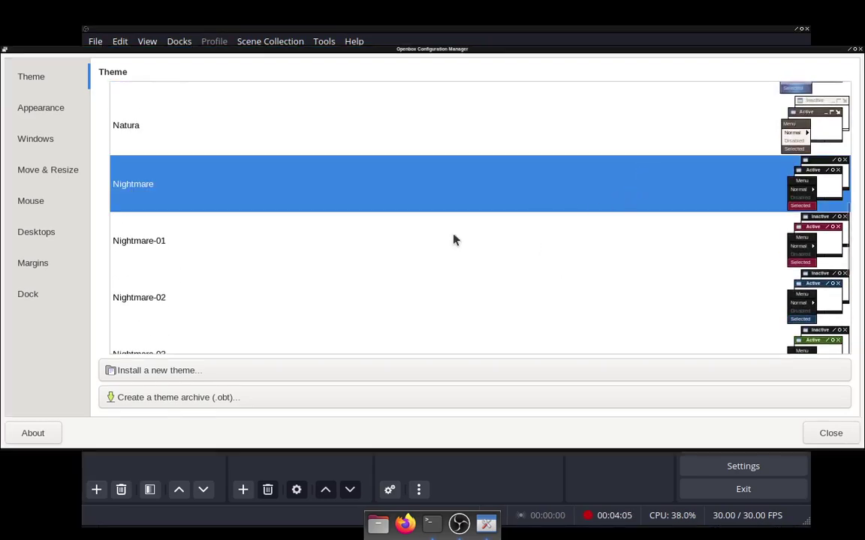
scroll(302, 288, down, 3)
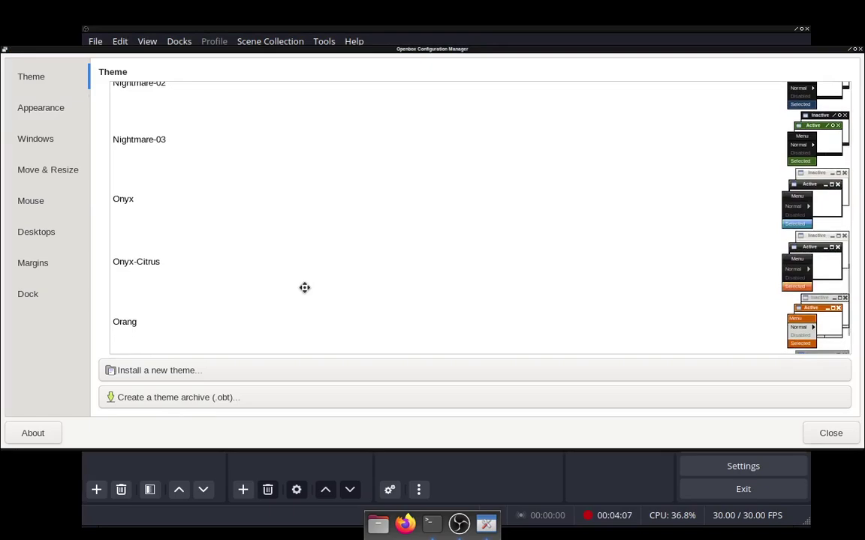
scroll(303, 287, up, 1)
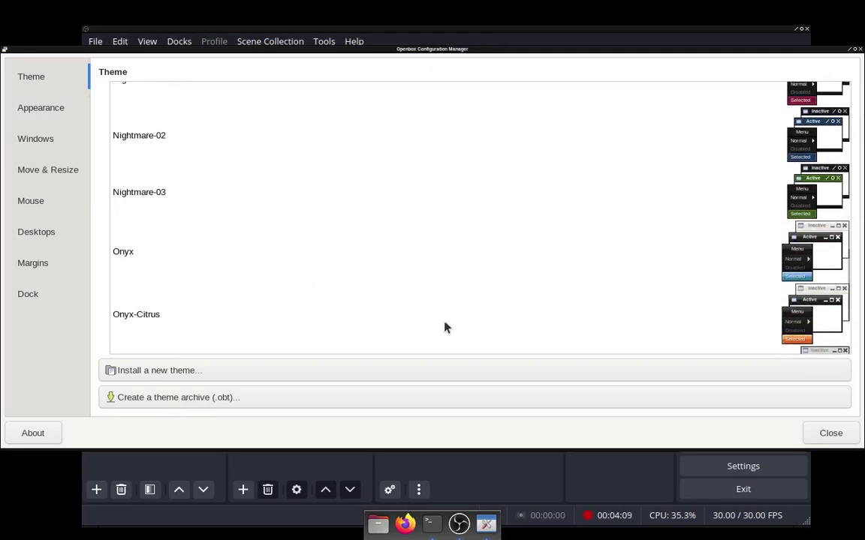
click(444, 328)
click(419, 261)
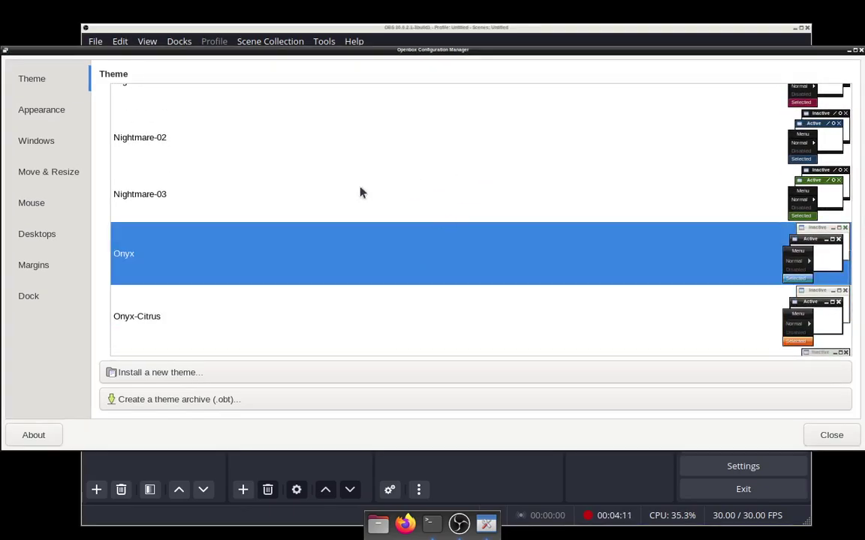
scroll(305, 185, down, 3)
scroll(306, 185, up, 5)
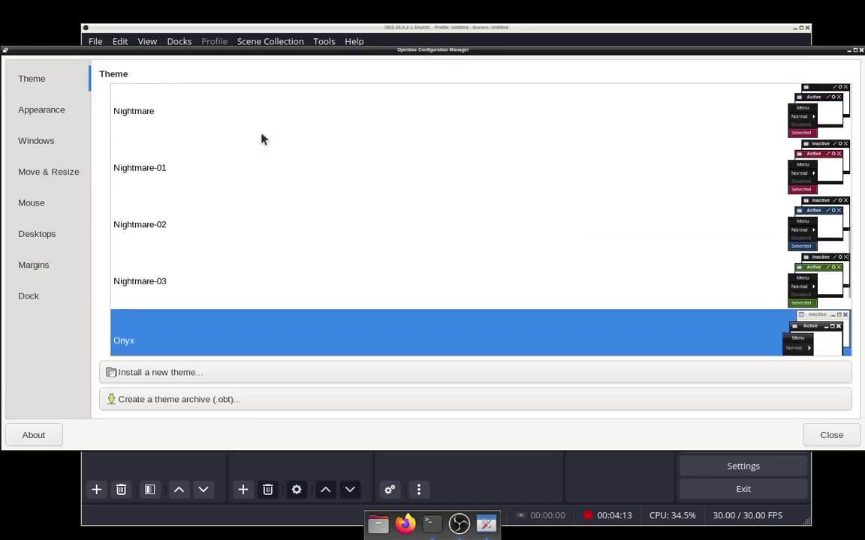
click(262, 137)
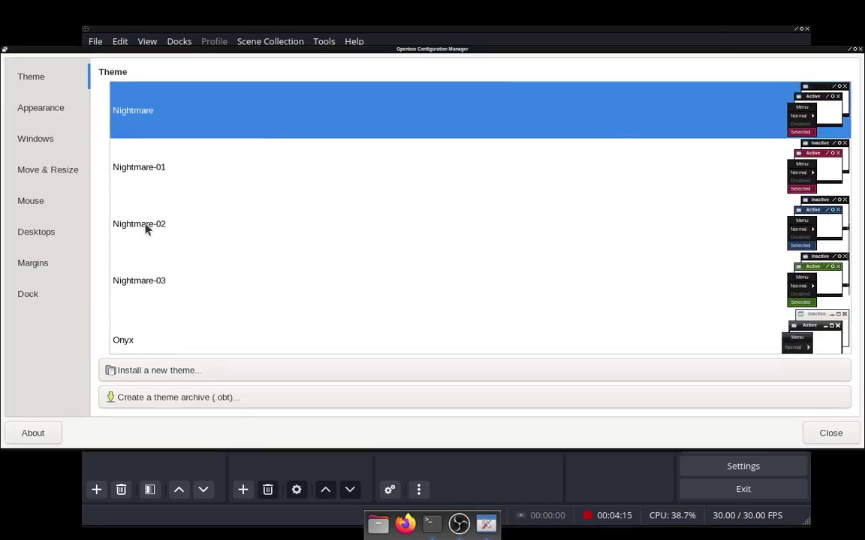
click(75, 104)
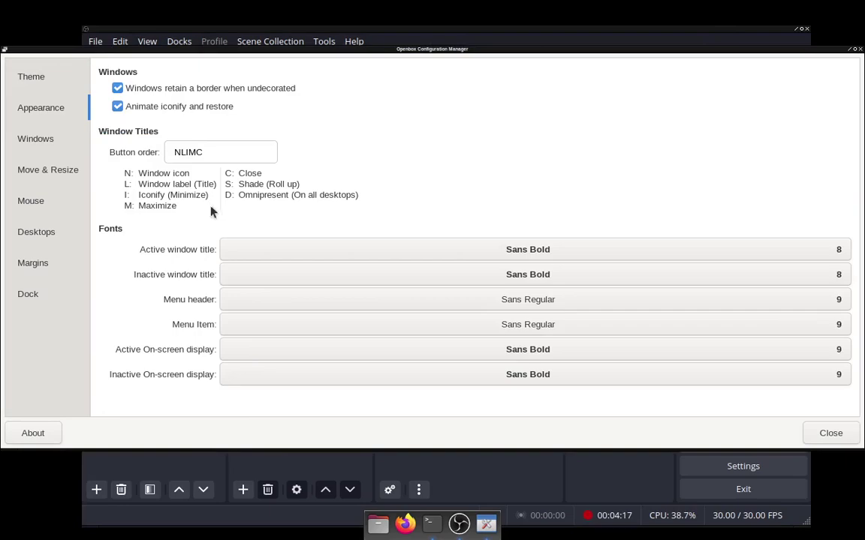
Set the active window title font to Sans Bold 20.
click(257, 252)
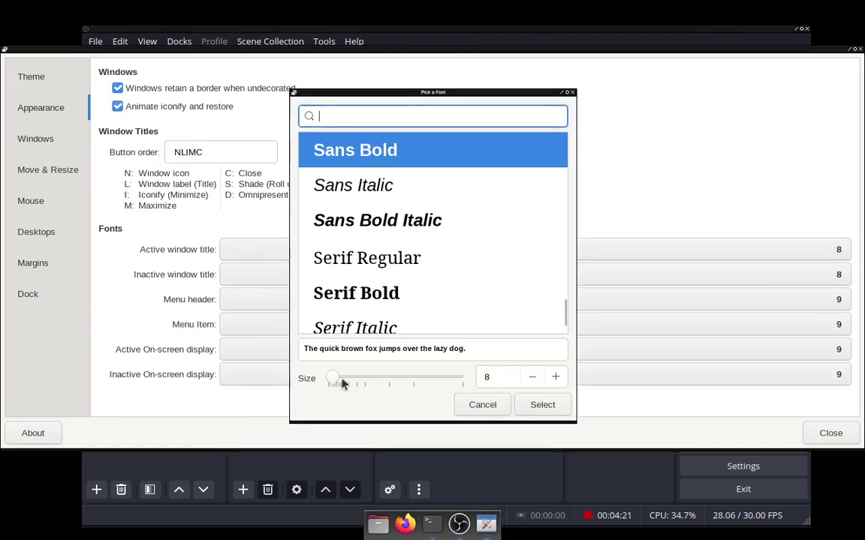
drag(330, 380, 356, 379)
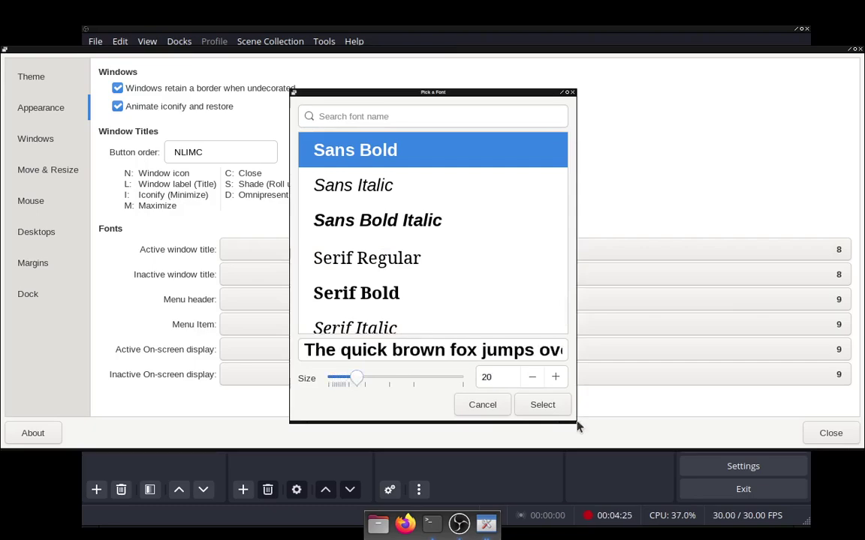
click(544, 409)
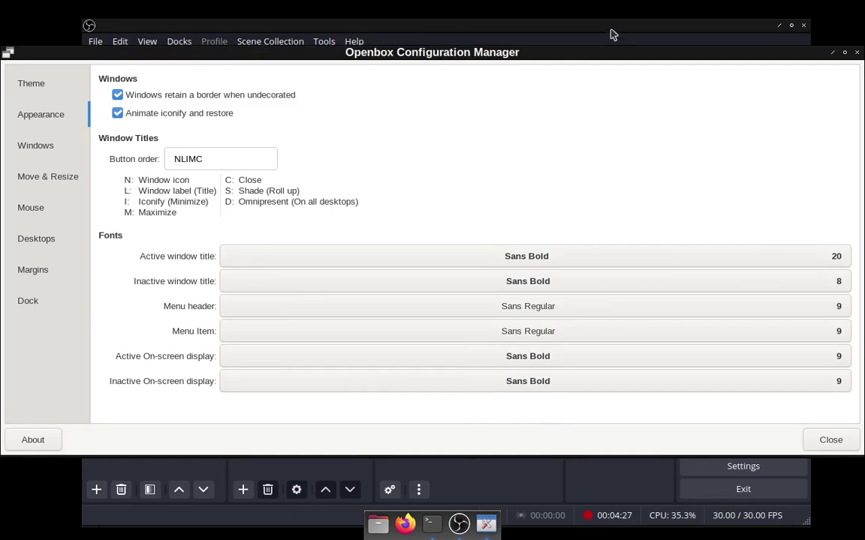
drag(594, 58, 664, 82)
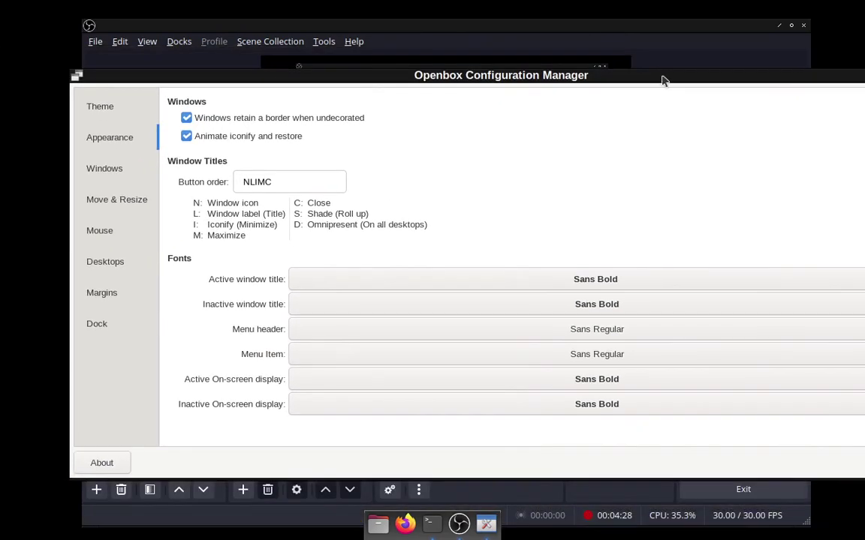
Try the Nightmare-01 theme, then apply the Onyx theme.
click(113, 171)
click(120, 107)
click(410, 255)
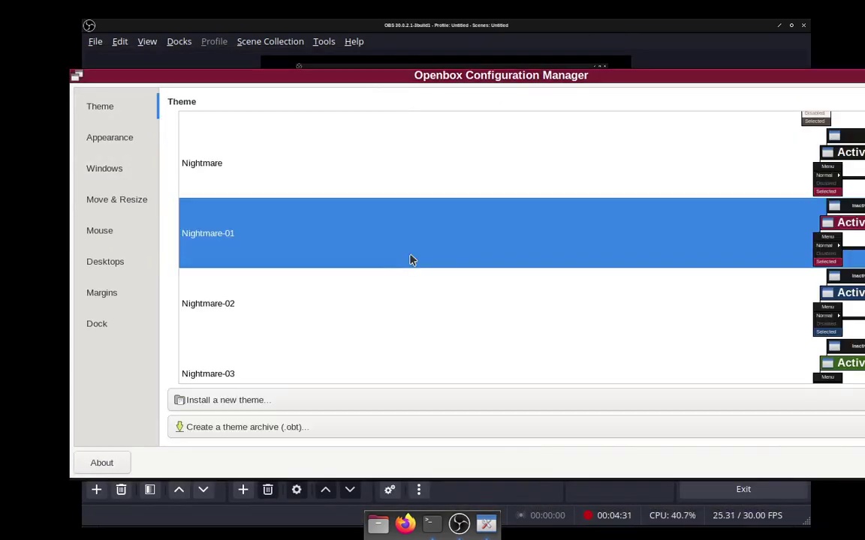
scroll(402, 347, up, 3)
scroll(398, 359, down, 5)
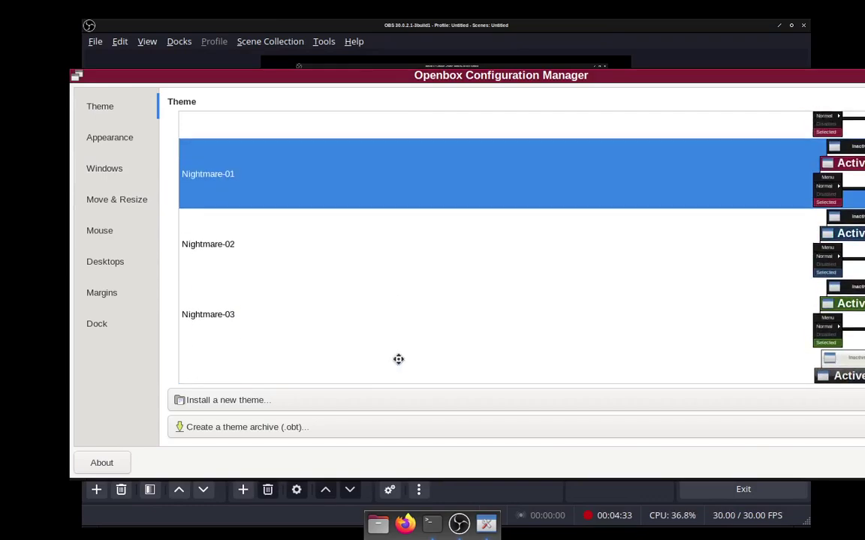
click(276, 303)
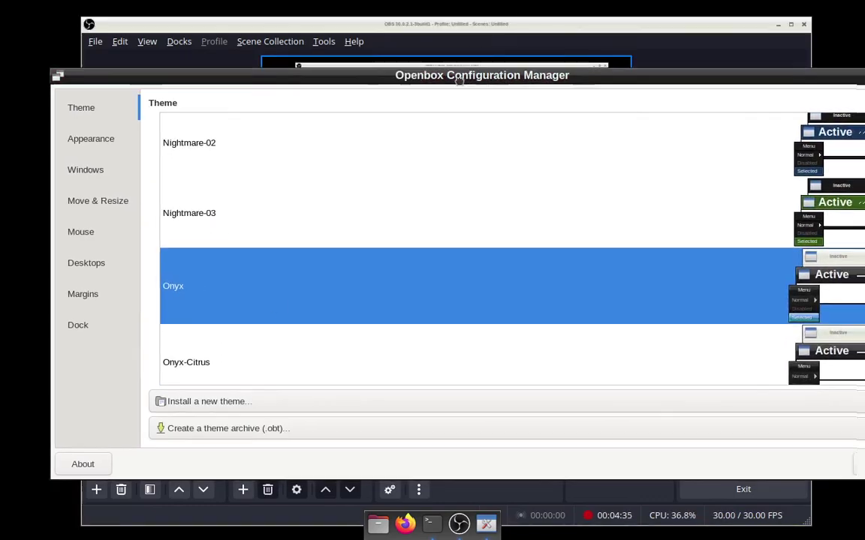
Look through the Moving & Resizing, Mouse, Desktops, Margins and Dock pages.
click(72, 202)
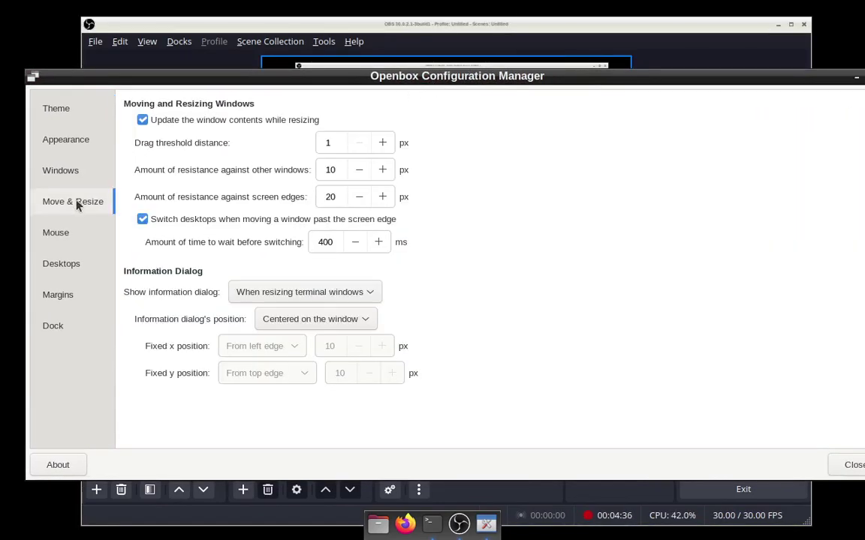
click(88, 242)
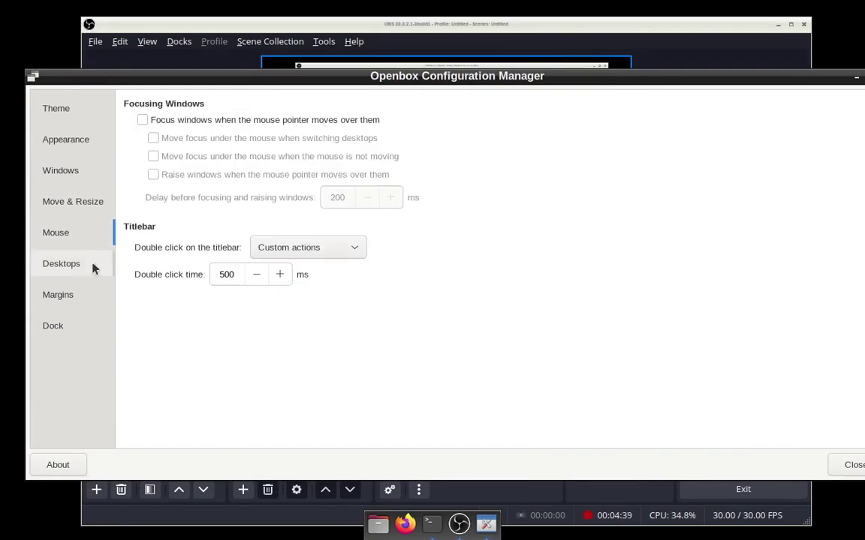
click(81, 264)
click(81, 294)
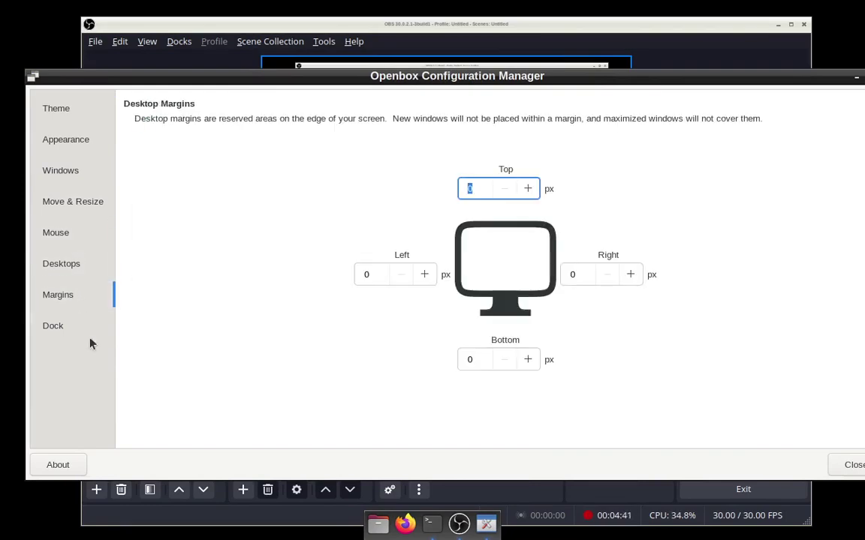
click(87, 325)
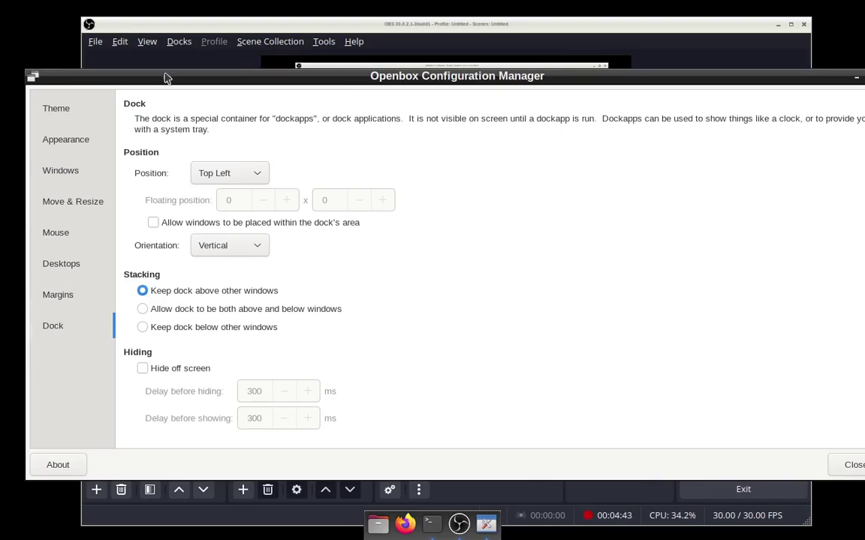
drag(166, 78, 81, 106)
Close the configuration window and switch to the nitrogen install tab.
click(798, 105)
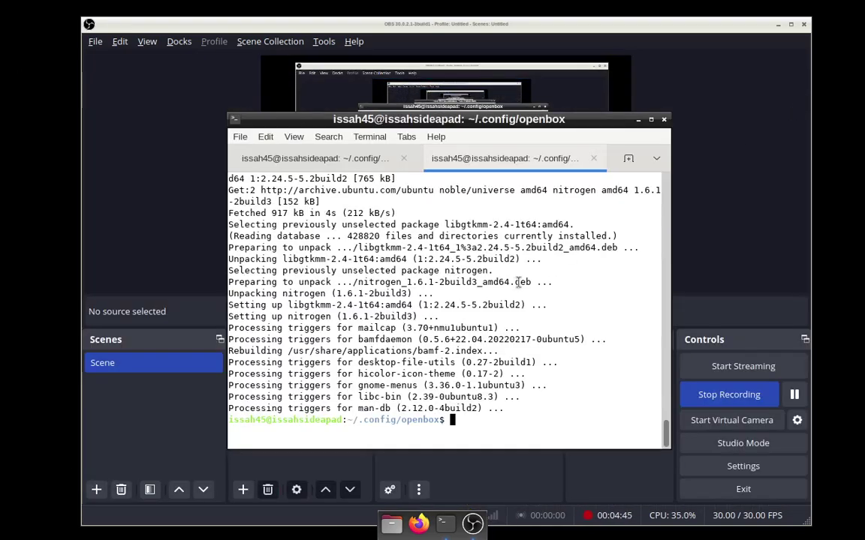
click(354, 160)
click(488, 158)
Open autostart in nano and append && to the plank line.
text(nano)
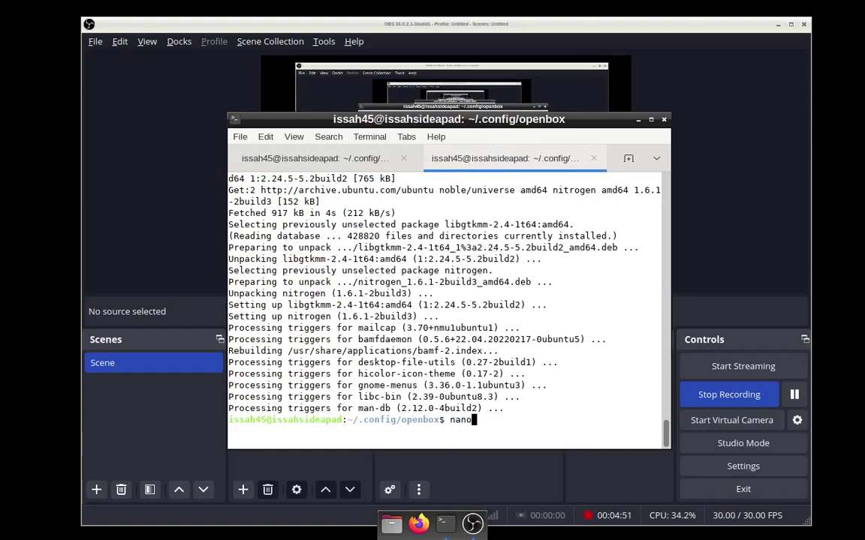
text( autostart)
key(Return)
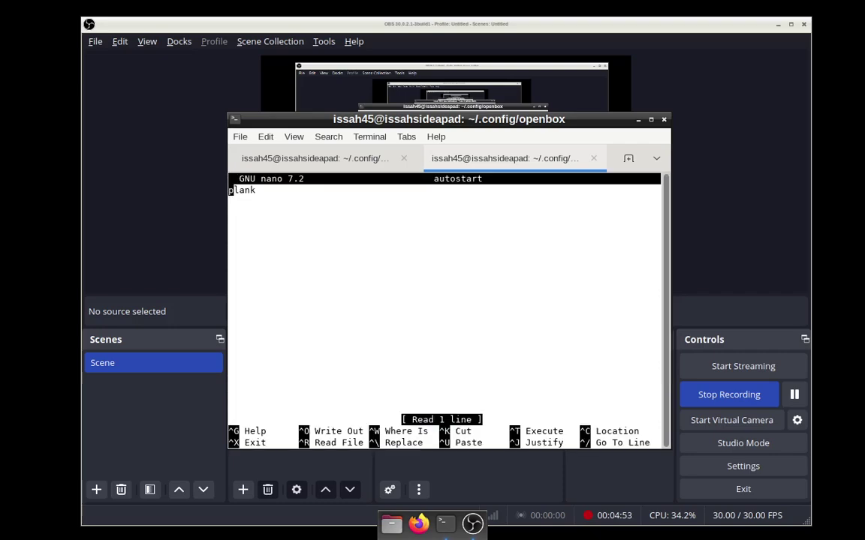
key(Right)
text(&)
key(Return)
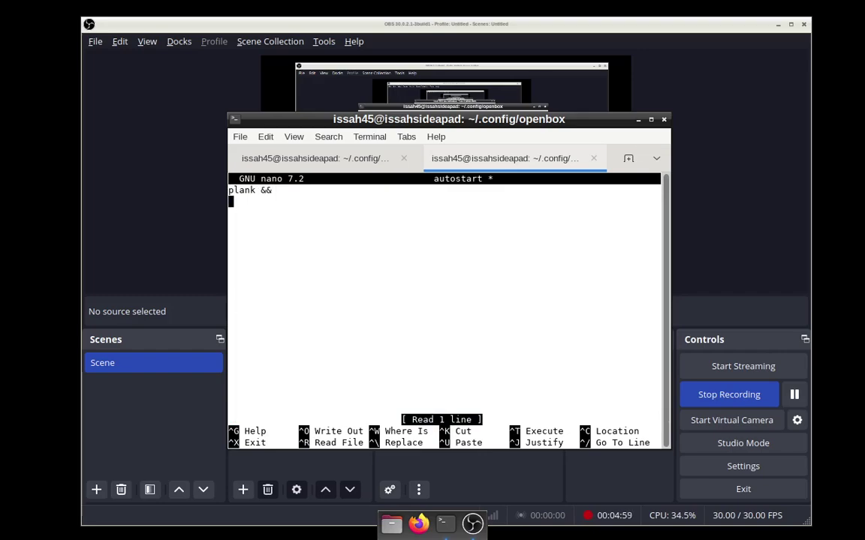
key(BackSpace)
Add the lines tint2 && and nitrogen, then save the file.
text(tin)
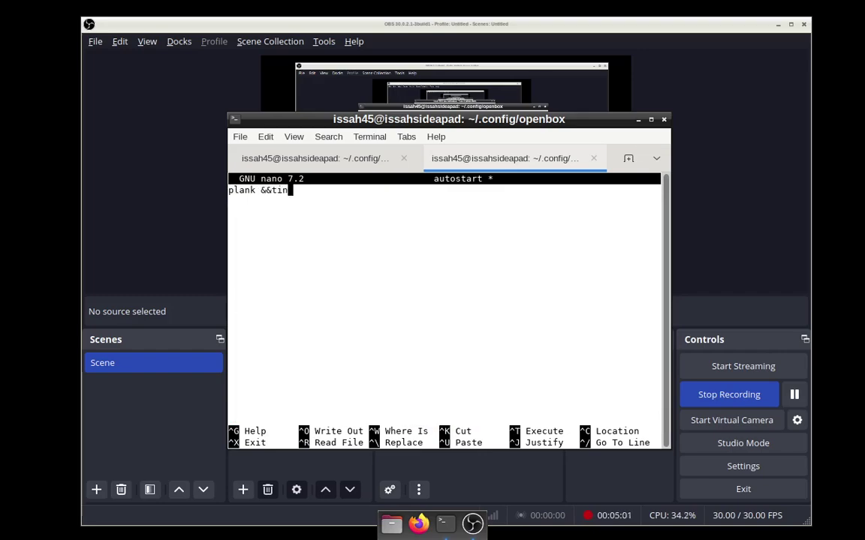
key(BackSpace)
key(BackSpace)
key(Return)
text(tint12)
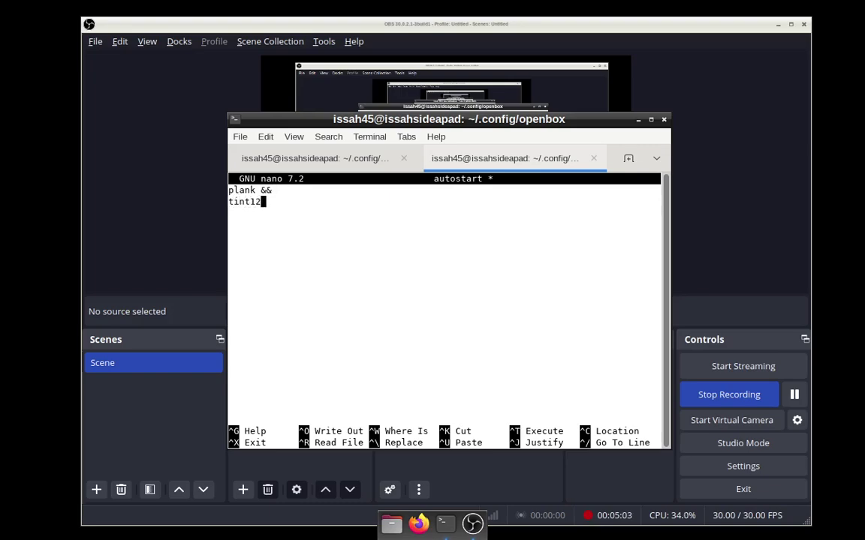
key(BackSpace)
text(2 &&)
key(Return)
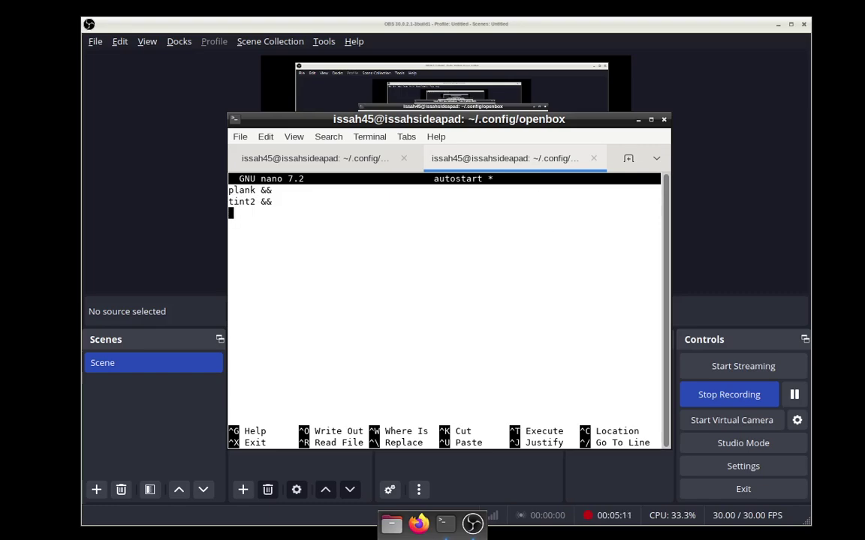
text(nitrogen)
key(ctrl+s)
Stop the running autostart script and rerun ./autostart in the terminal.
click(345, 155)
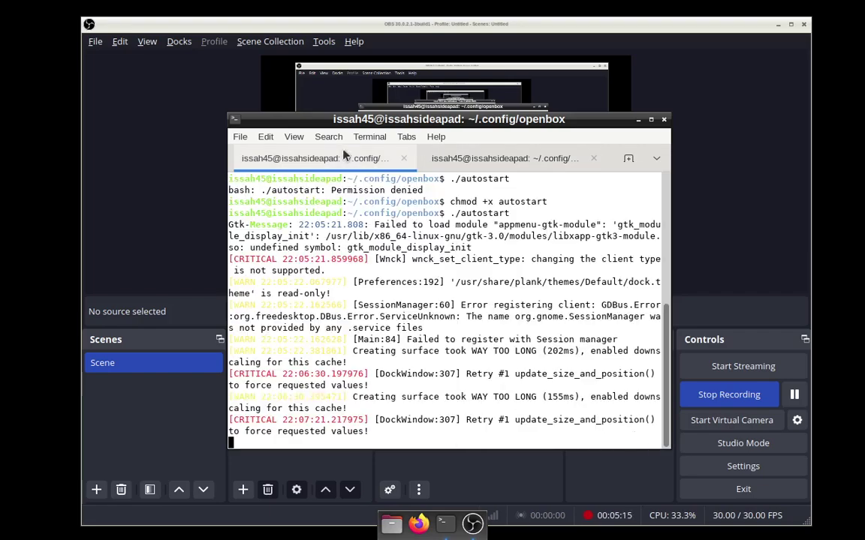
key(ctrl+c)
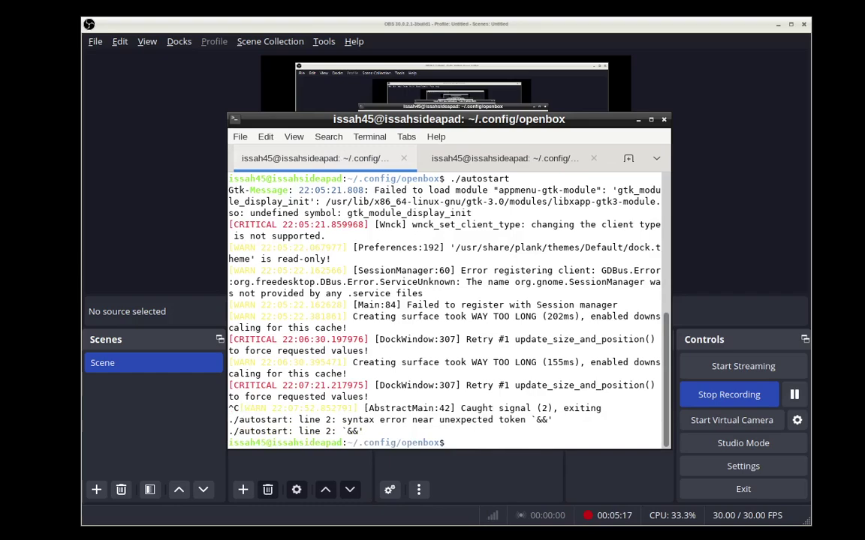
key(Up)
key(Return)
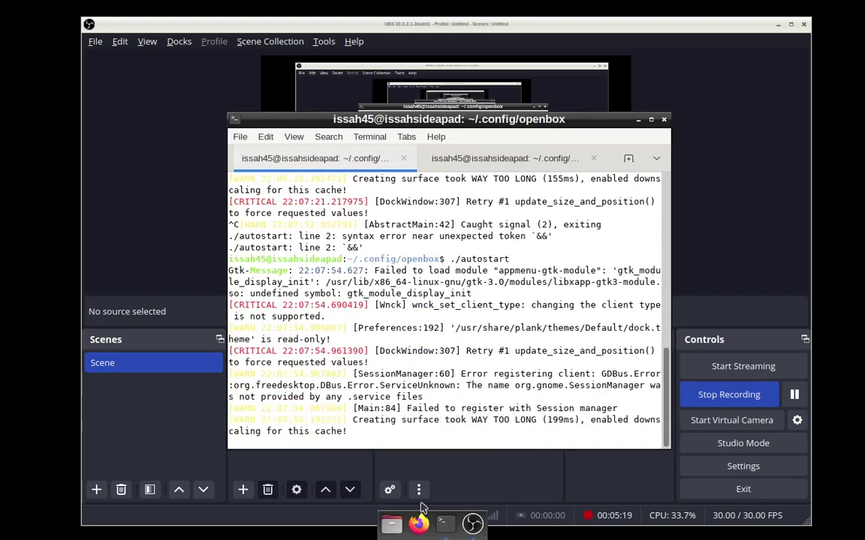
Switch between the autostart terminal tabs and try bringing up the desktop root menu.
click(504, 158)
right_click(439, 4)
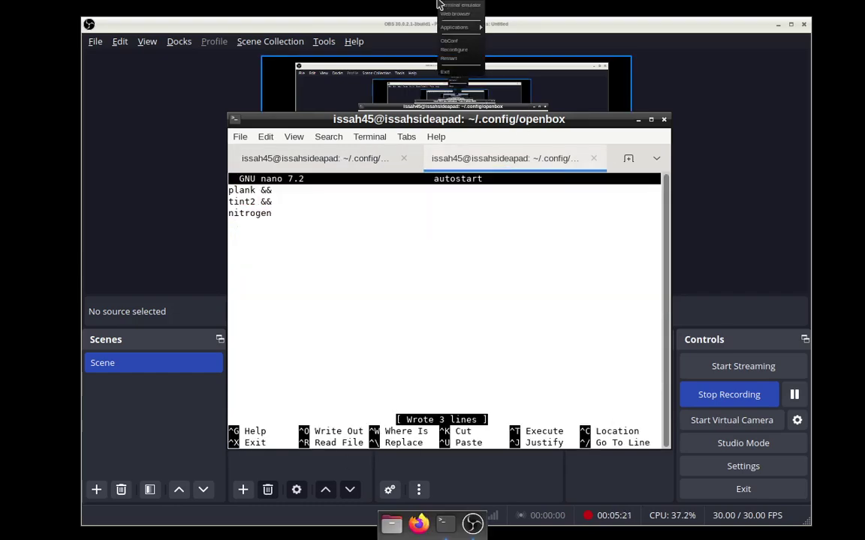
click(379, 125)
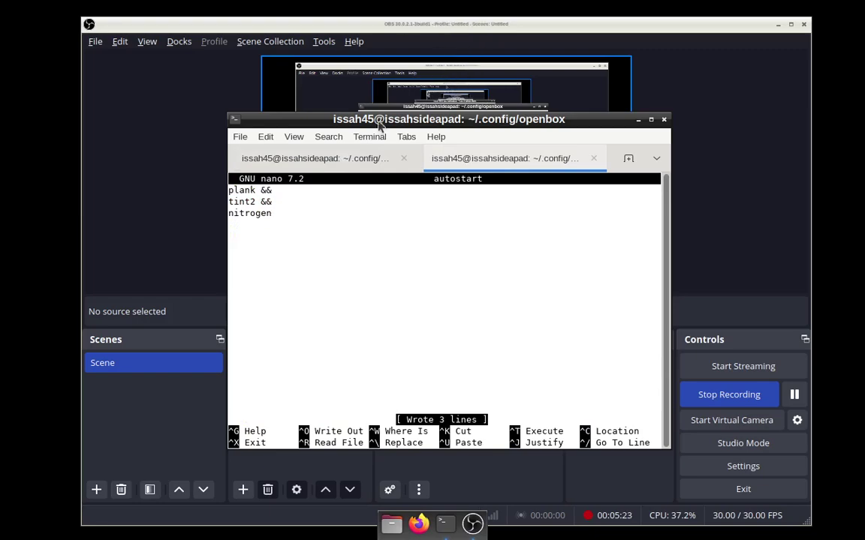
click(349, 158)
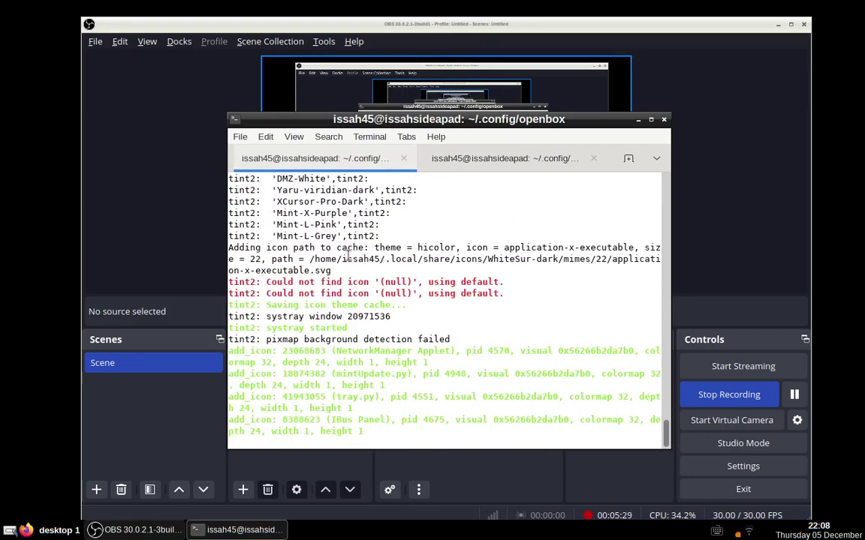
key(ctrl+Page_Down)
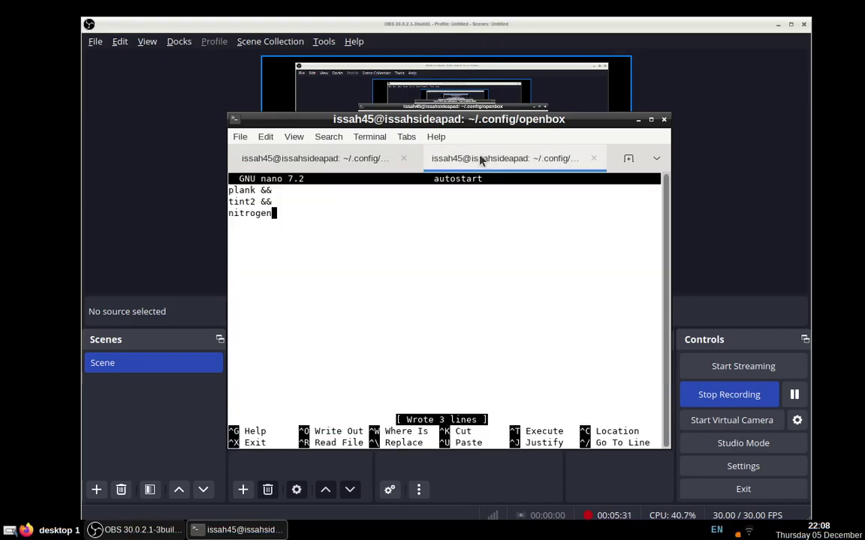
right_click(499, 534)
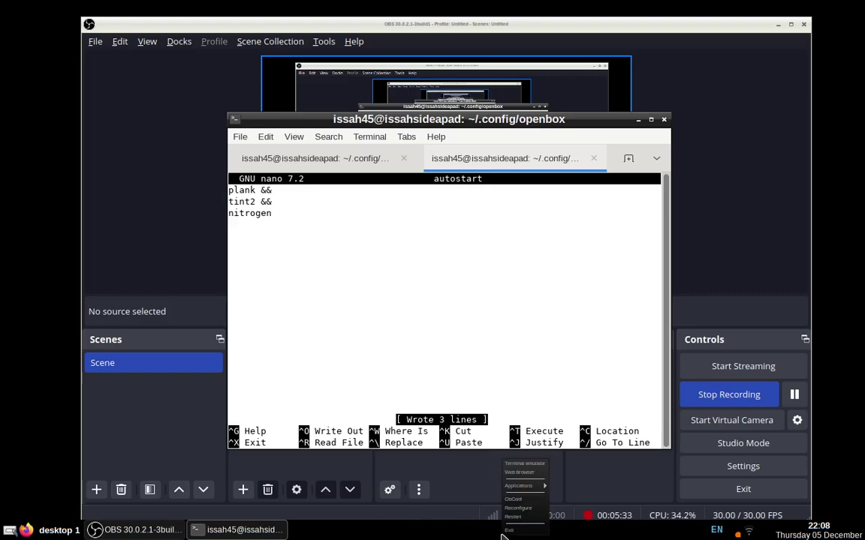
right_click(480, 534)
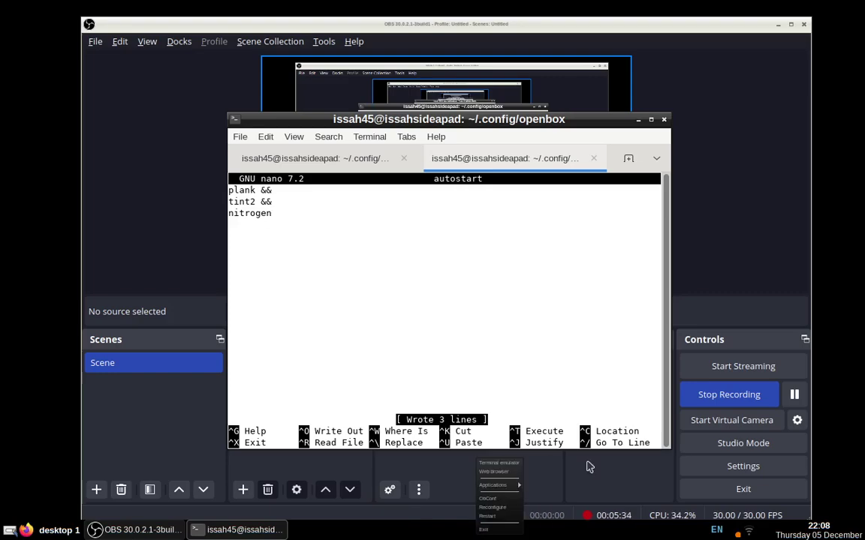
right_click(844, 330)
key(Escape)
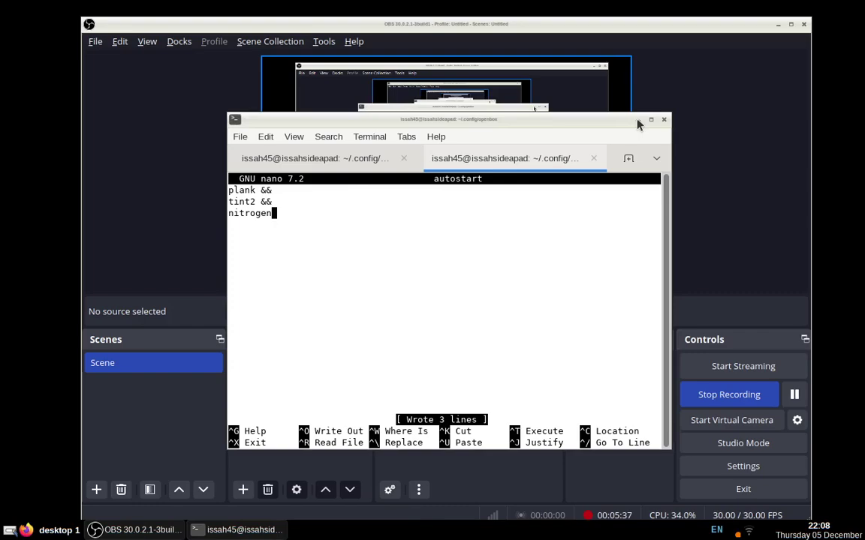
Minimize the terminal and reconfigure Openbox from the desktop root menu.
click(240, 530)
right_click(322, 538)
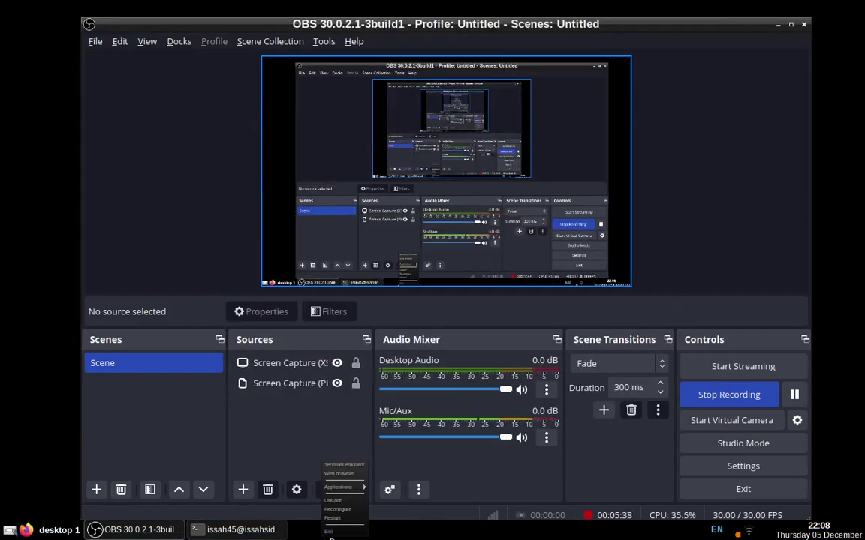
click(406, 538)
right_click(467, 536)
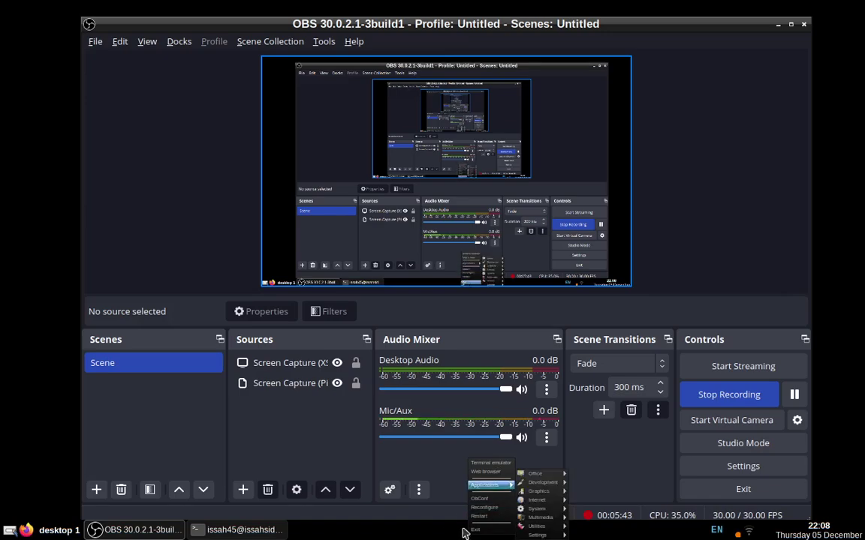
click(498, 510)
right_click(323, 537)
Launch Tint2 panel themes, view the loading previews and current theme settings, then close it.
click(329, 537)
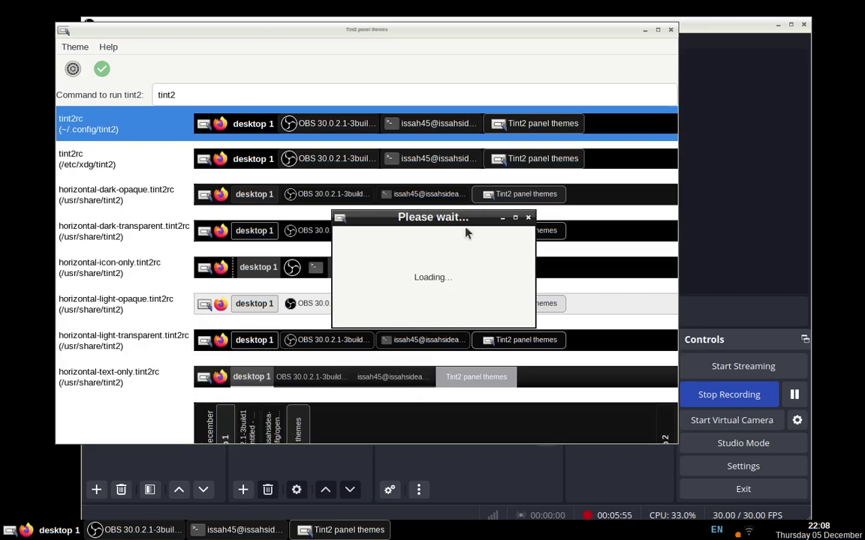
mouse_move(484, 216)
mouse_down()
mouse_move(423, 217)
mouse_move(564, 163)
mouse_move(642, 236)
mouse_move(855, 185)
mouse_move(574, 318)
mouse_move(768, 202)
mouse_move(629, 260)
mouse_move(497, 227)
mouse_up()
click(524, 229)
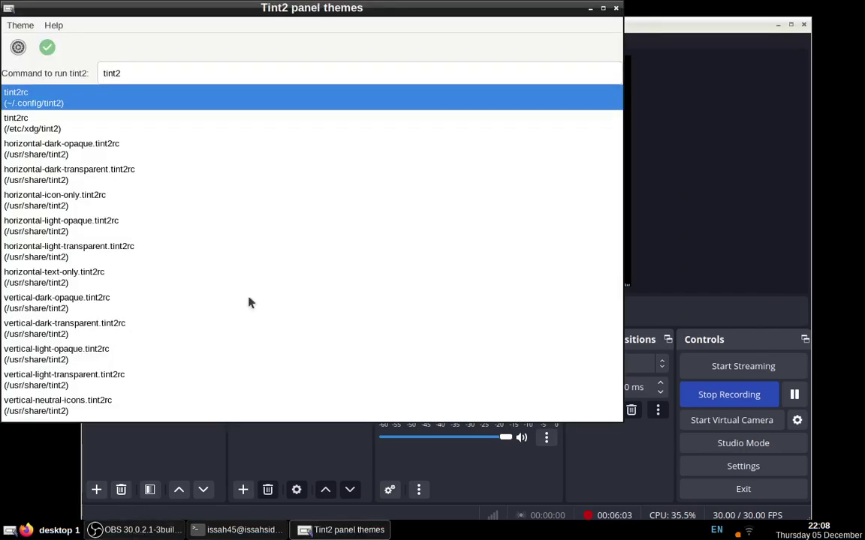
click(18, 47)
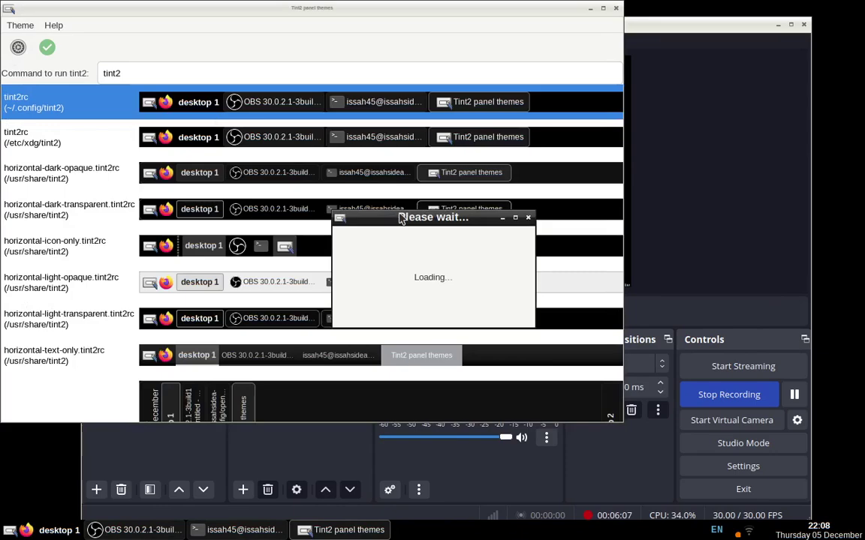
click(793, 395)
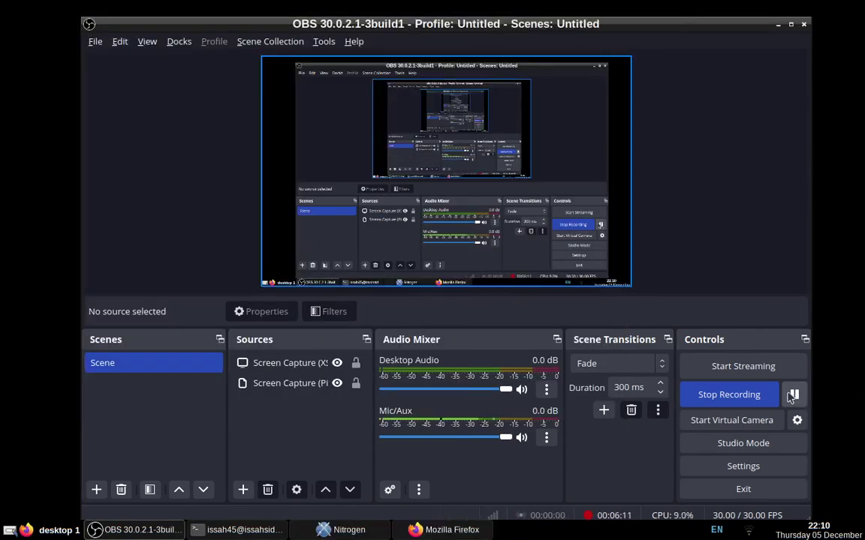